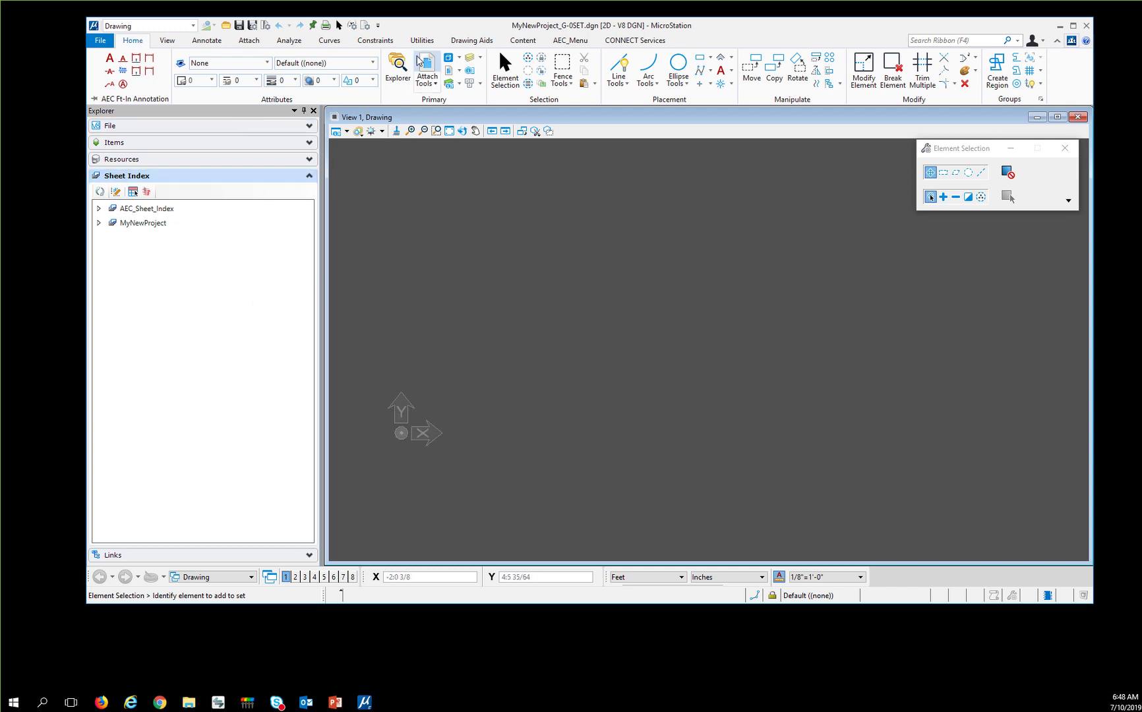
- Show the sheet index and expand MyNewProject down to the G-0 General folder under G General
click(395, 69)
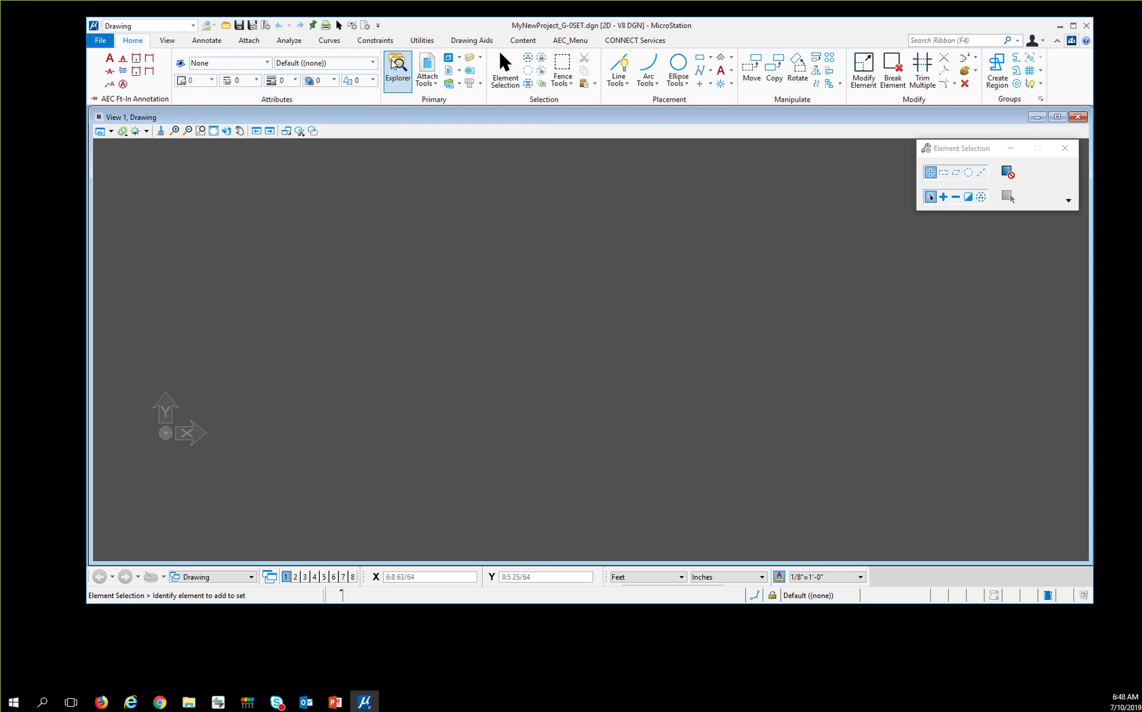
click(396, 70)
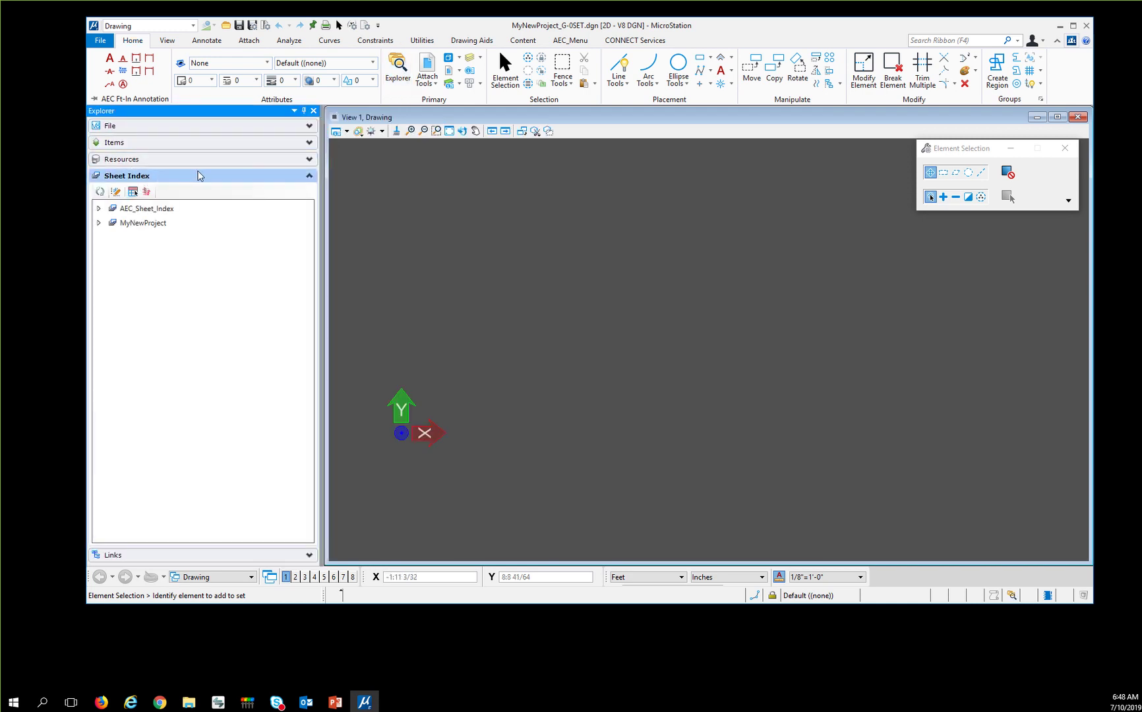
click(100, 224)
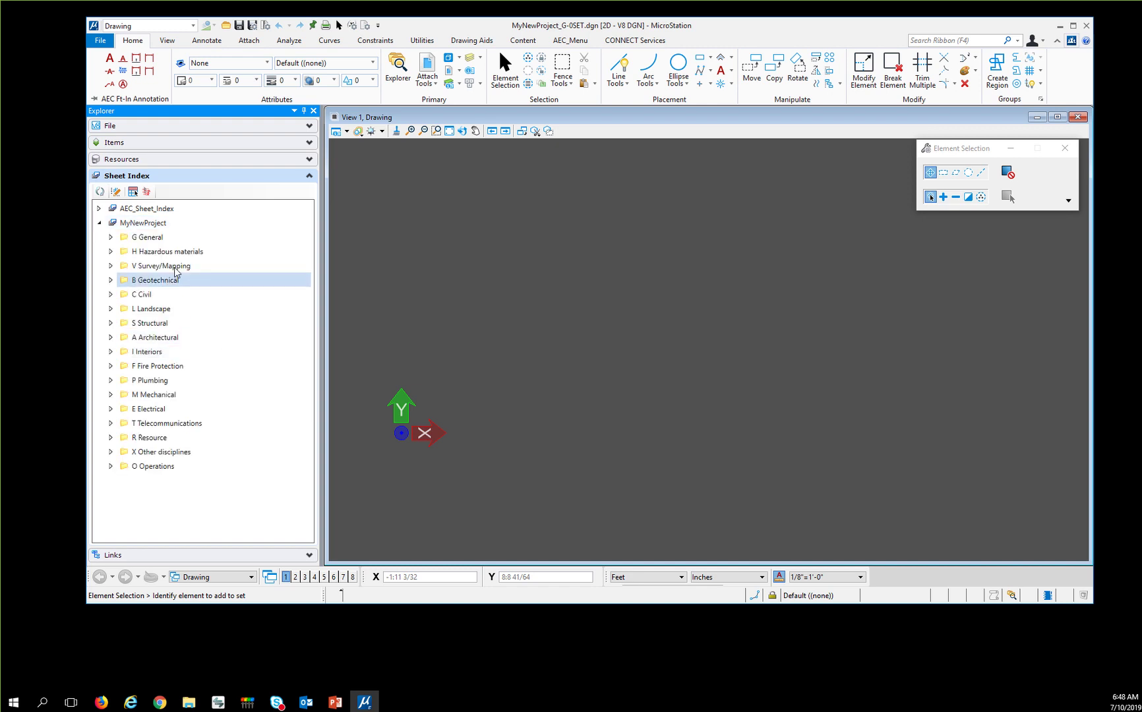
click(110, 237)
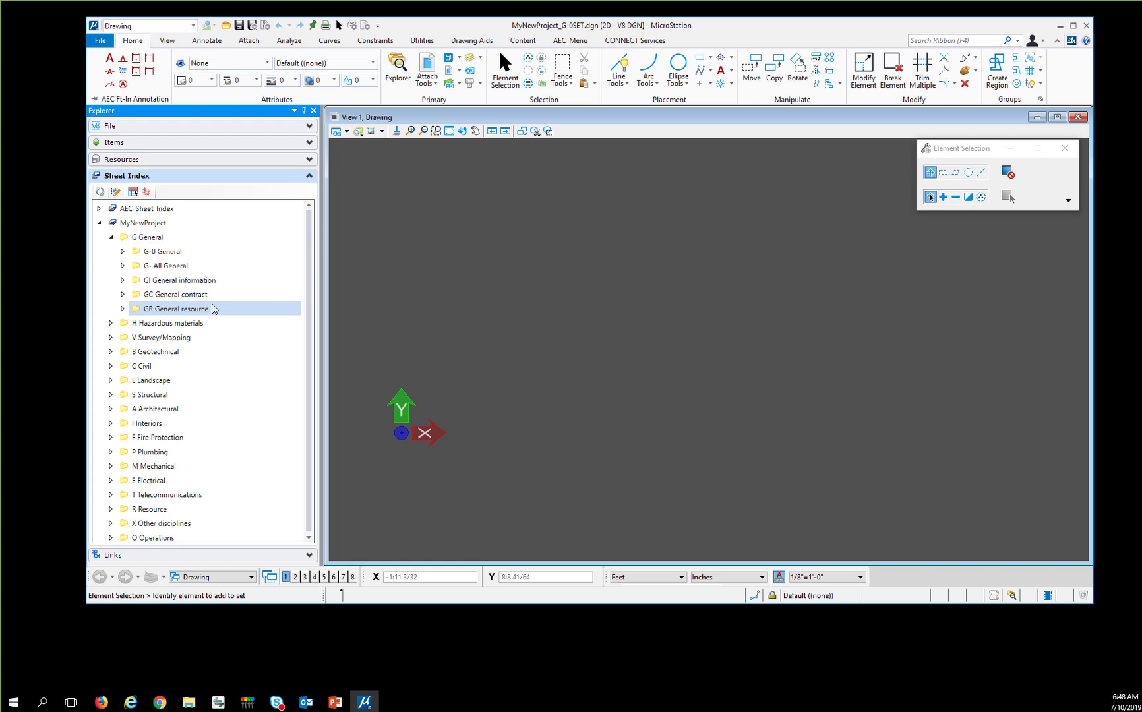
click(122, 252)
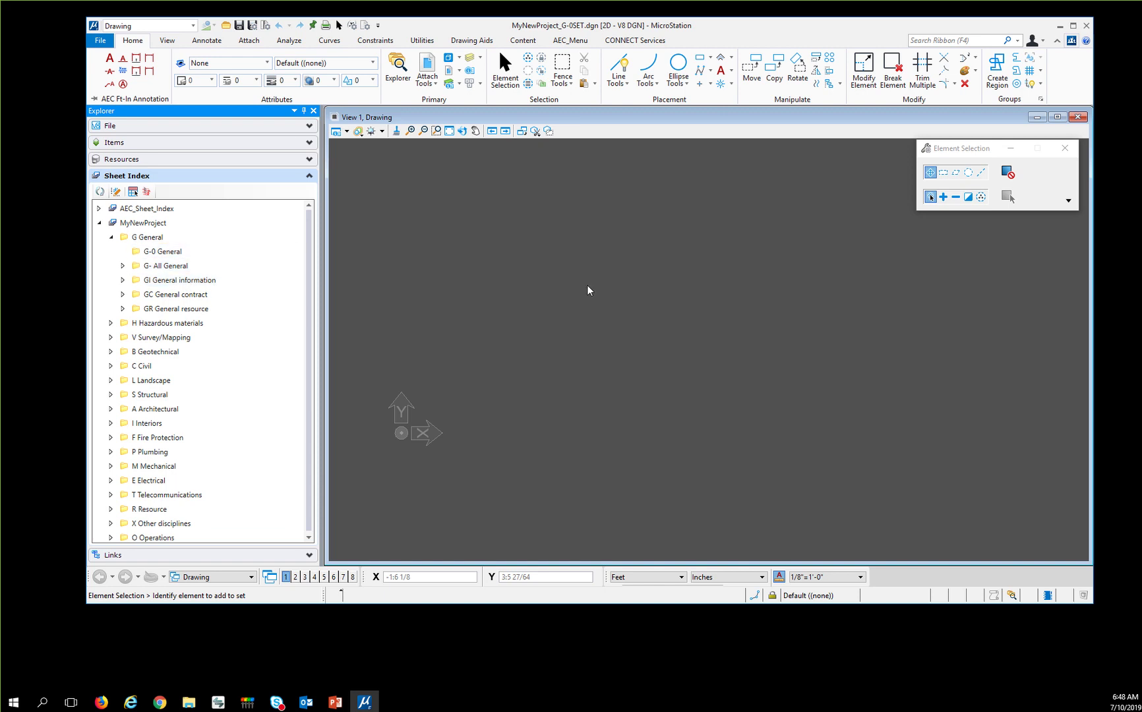
- Start a new Sheet From Seed model using the ANSI_D seed and name it Cover Sheet
click(448, 60)
drag(625, 150, 553, 149)
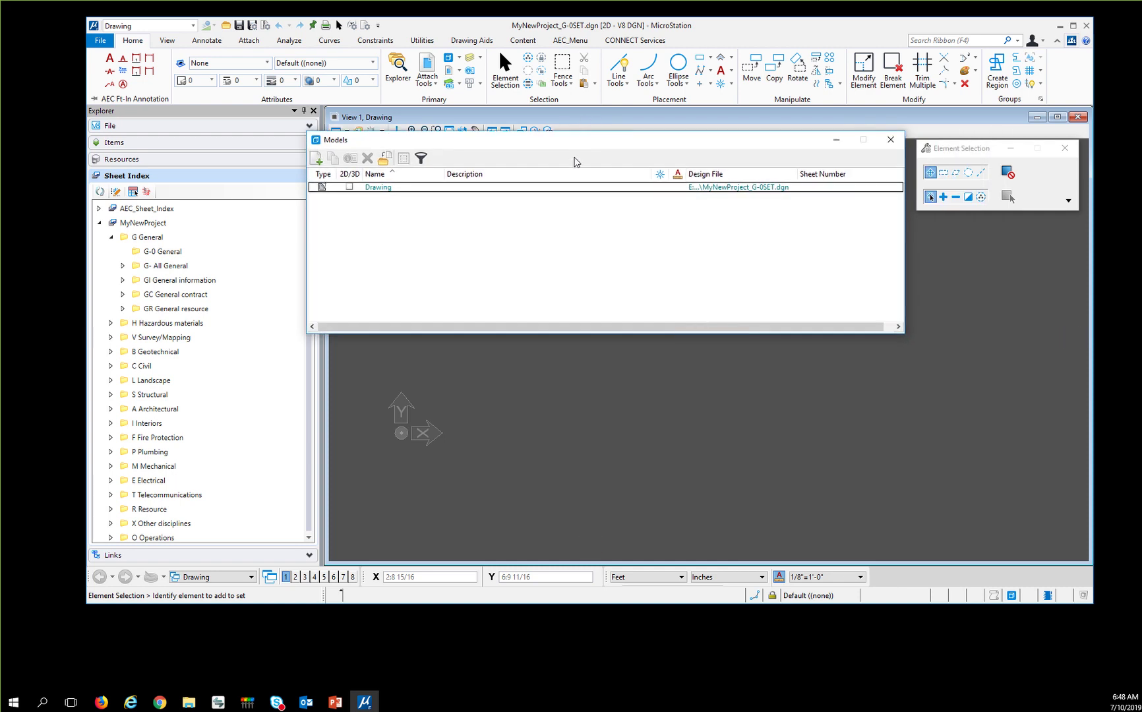
click(315, 159)
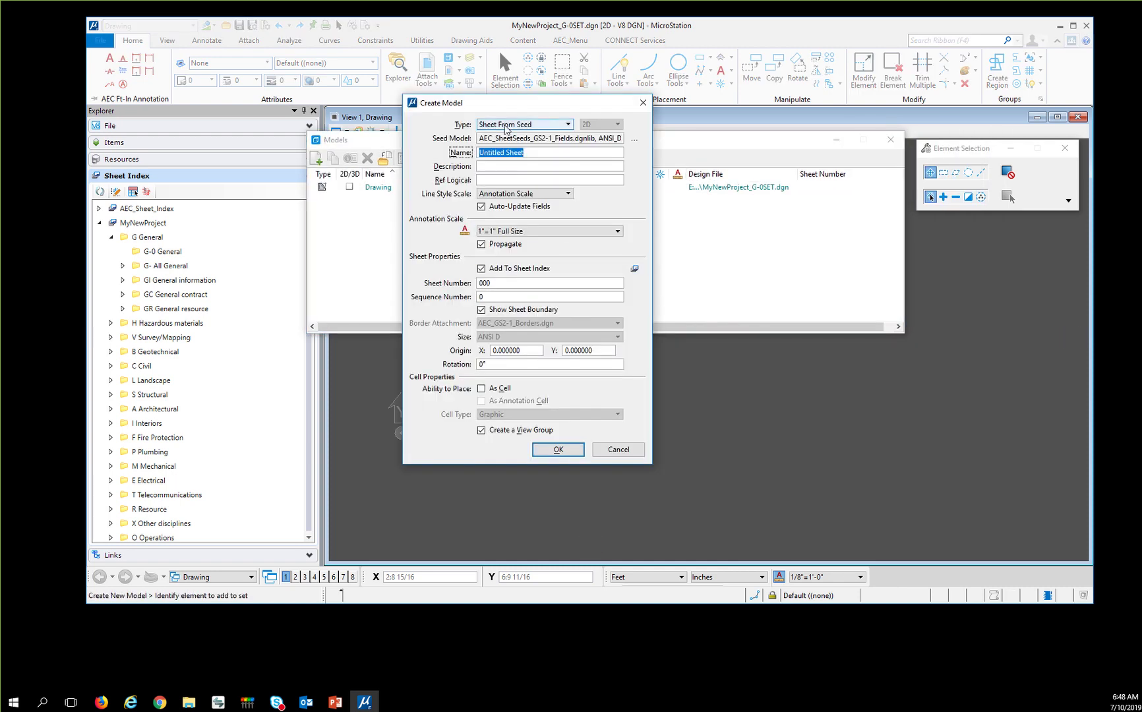
click(505, 125)
click(515, 131)
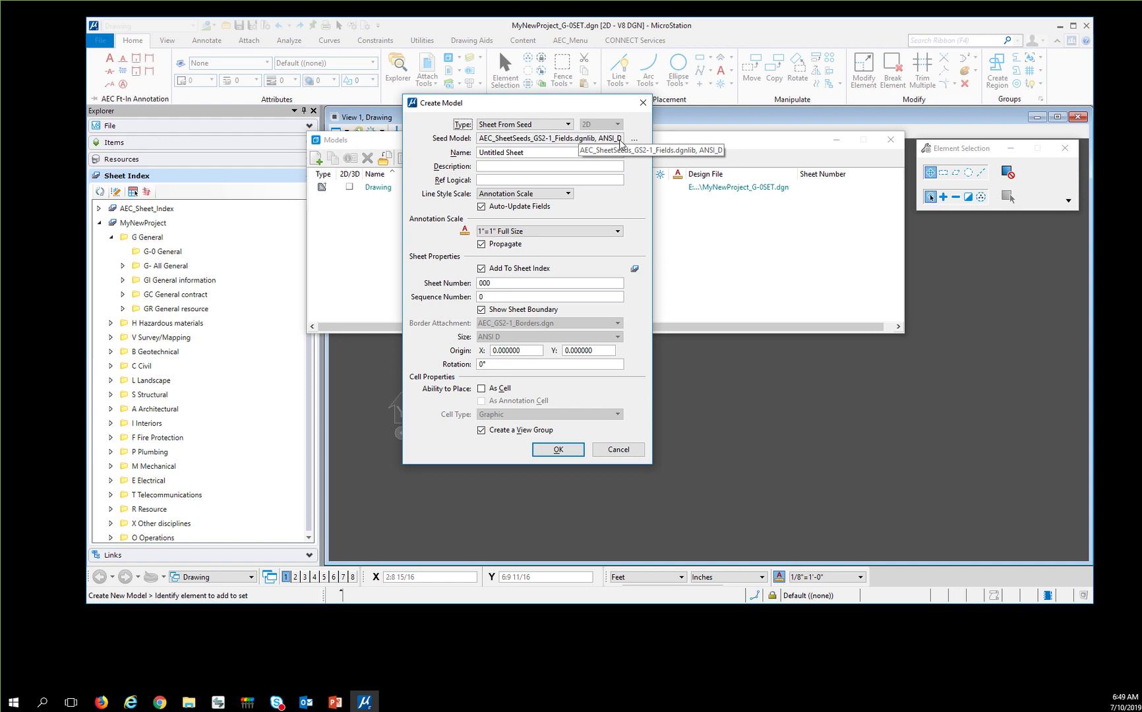
click(548, 155)
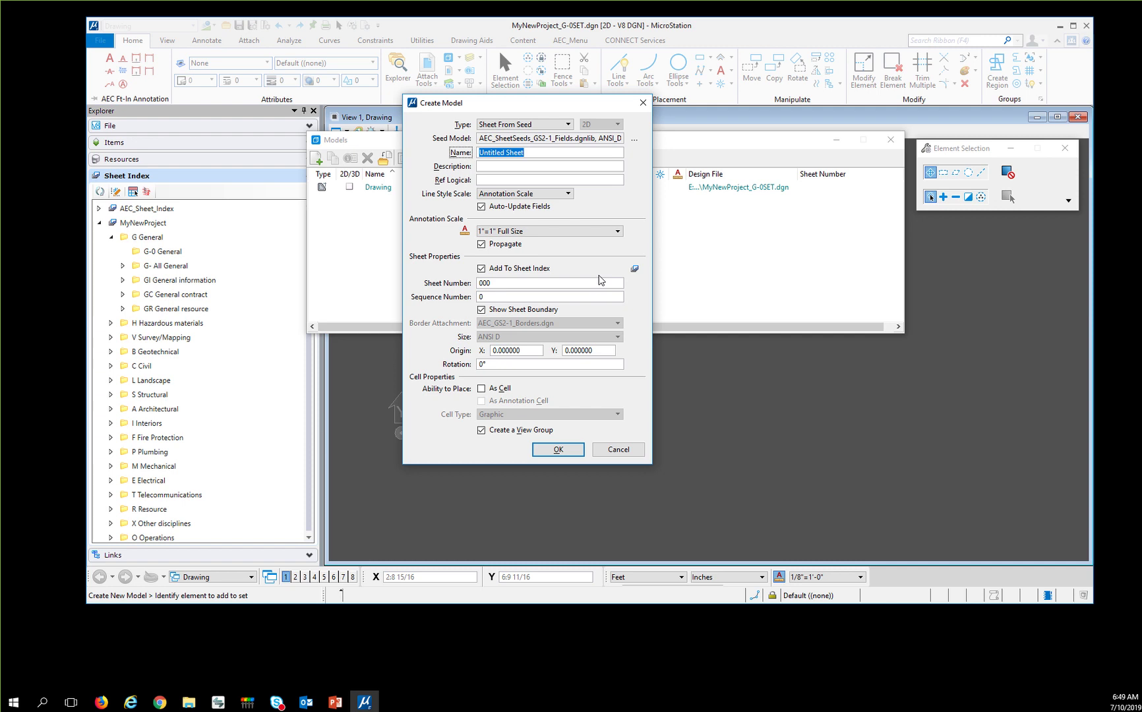
text(Cover)
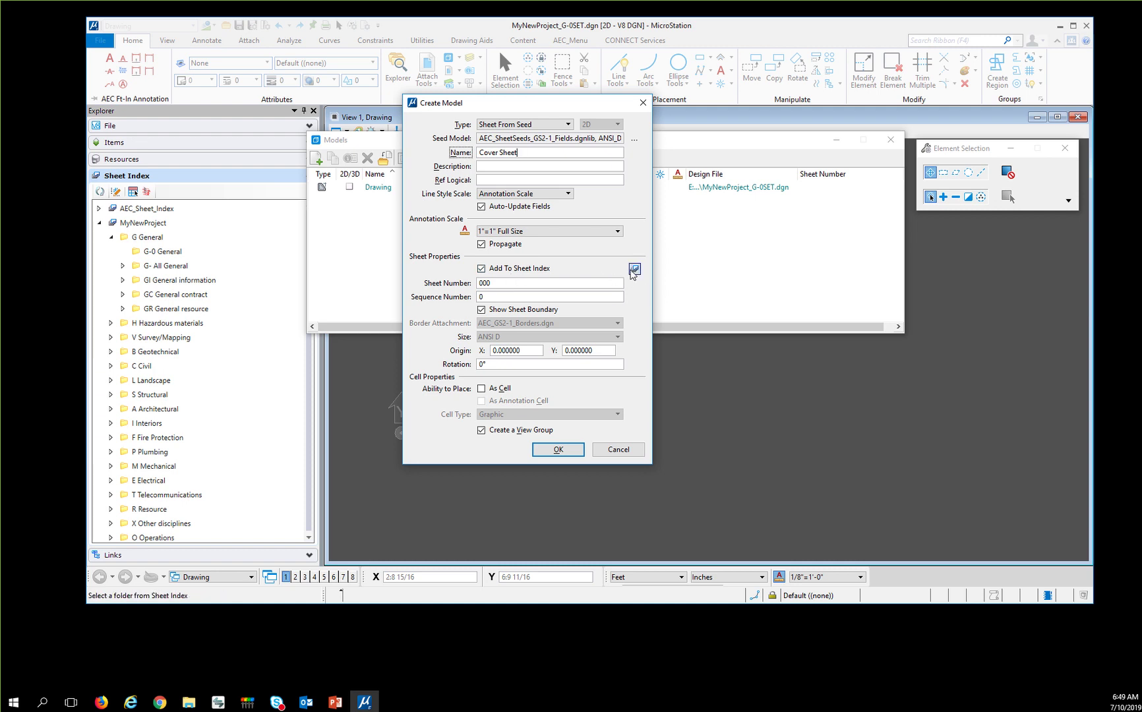
- Assign the new sheet to MyNewProject's G-0 General folder in the sheet index and create the model
click(634, 269)
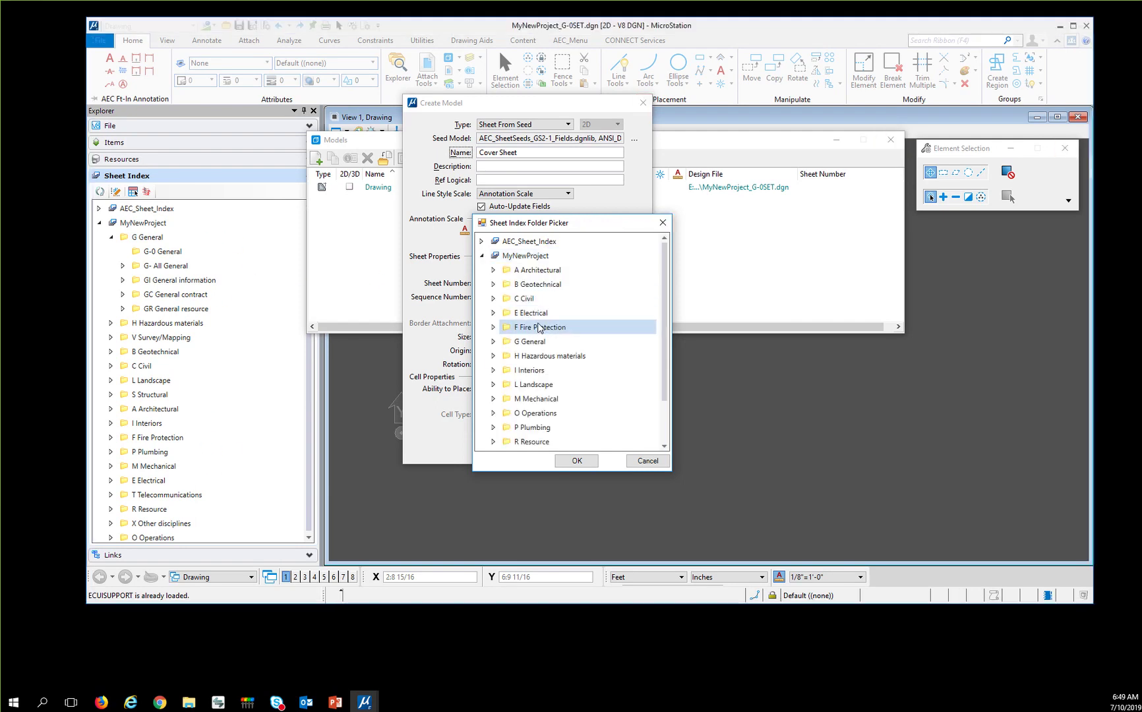
click(500, 341)
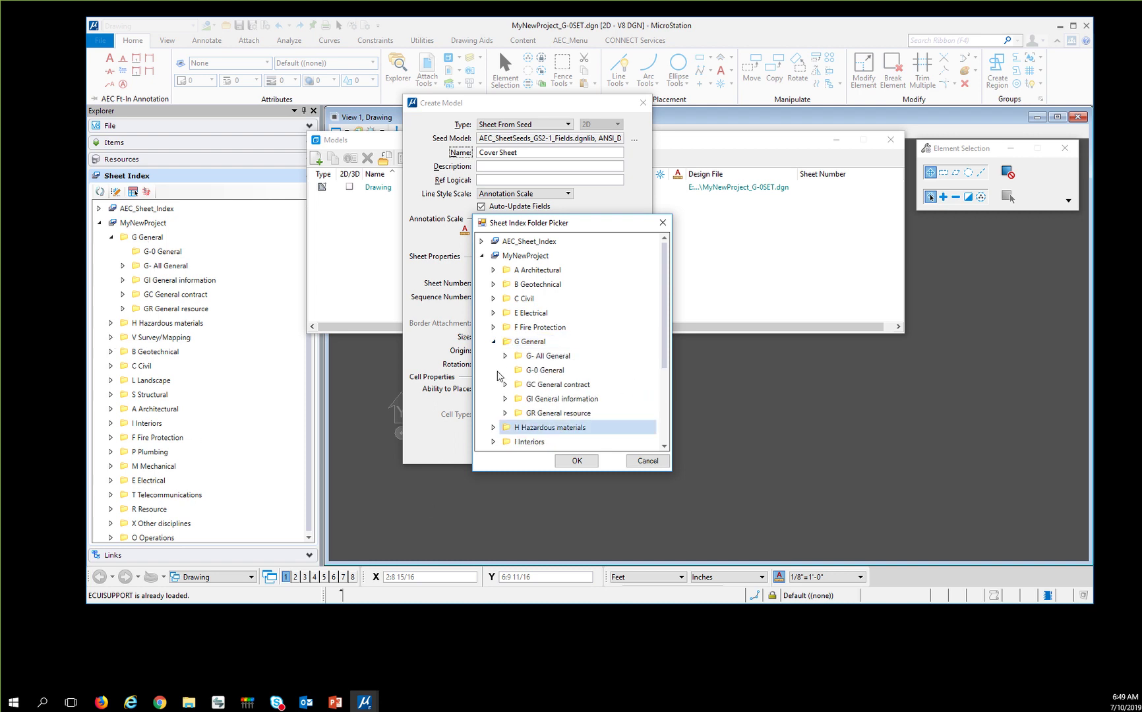
click(549, 370)
click(550, 370)
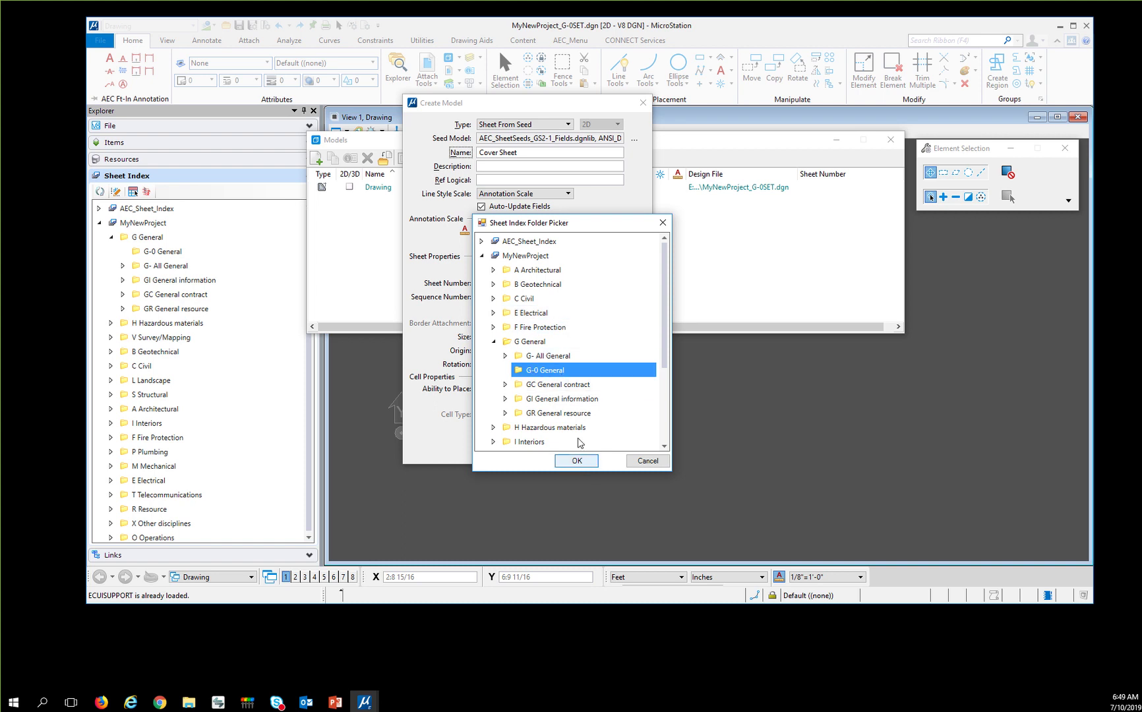
click(576, 462)
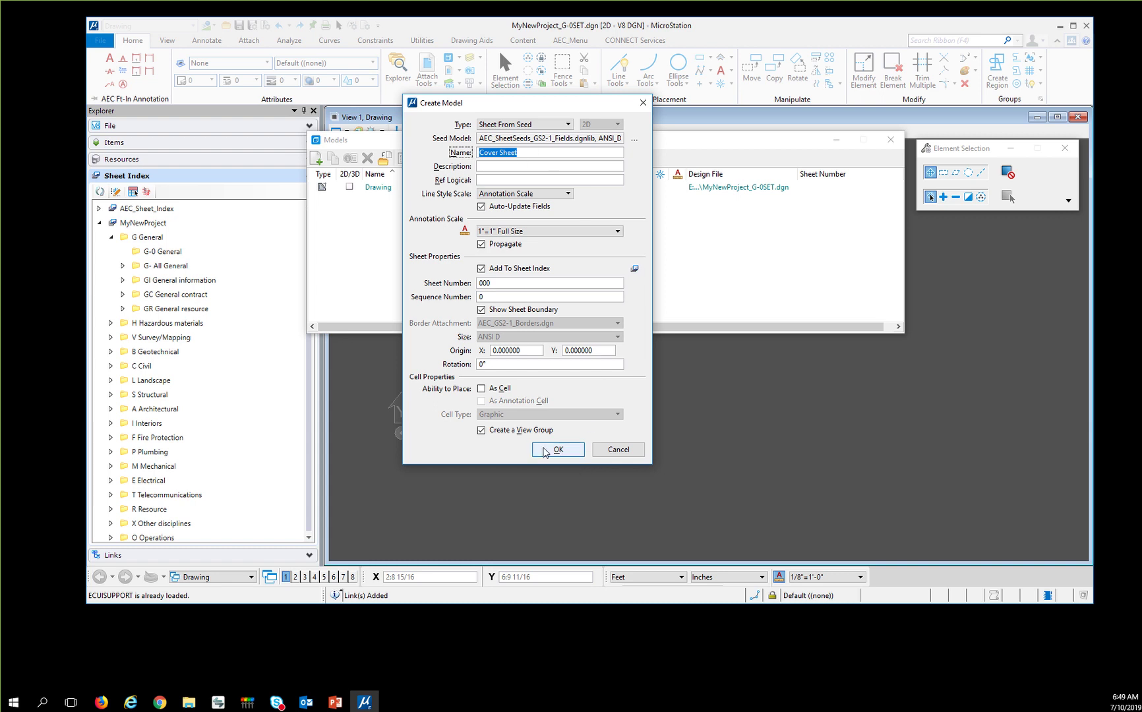
click(554, 450)
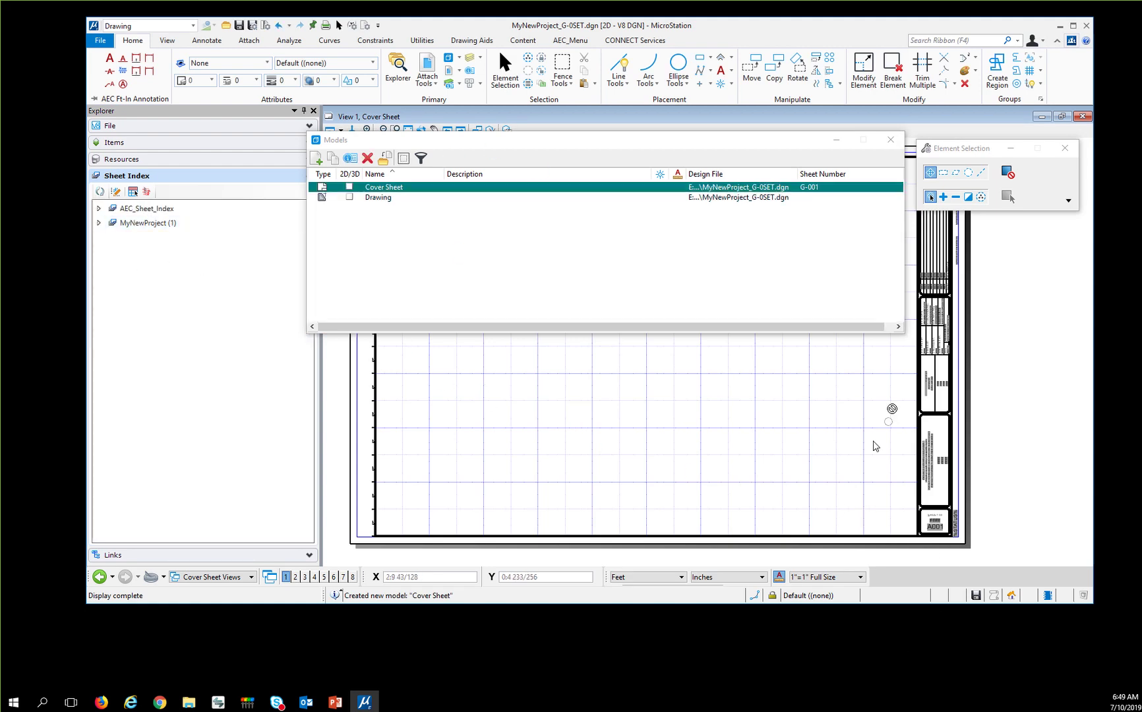
- Make the sheet index editable and select the Cover Sheet entry in MyNewProject's G-0 General folder
click(116, 192)
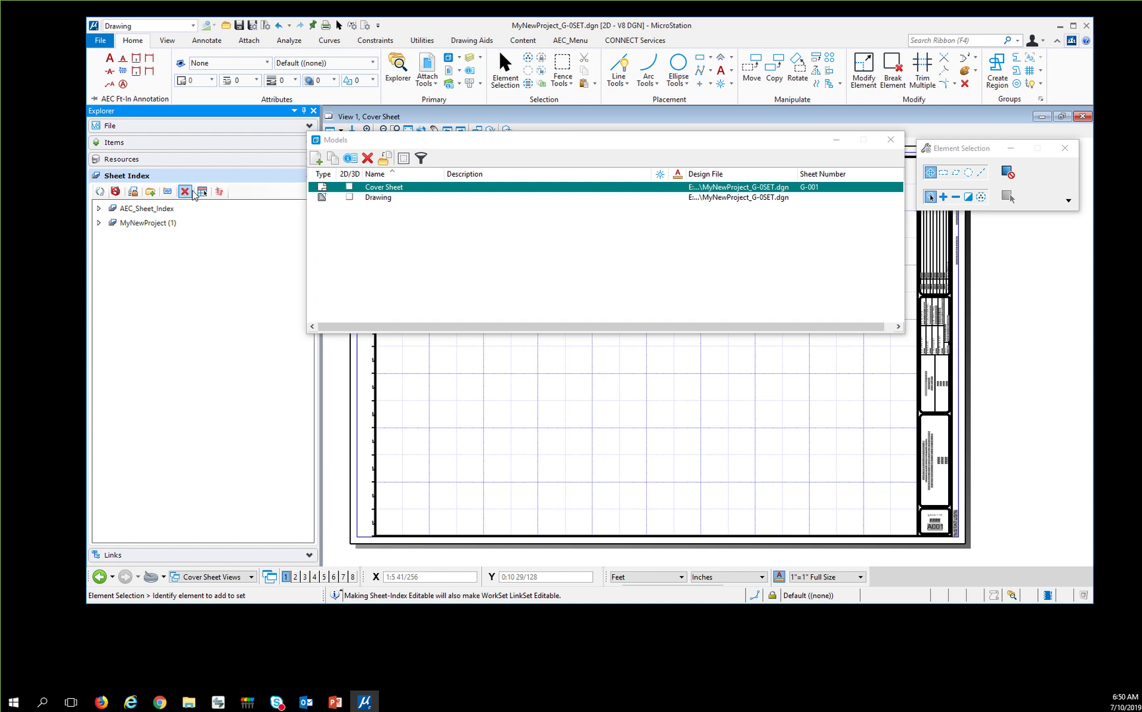
click(98, 224)
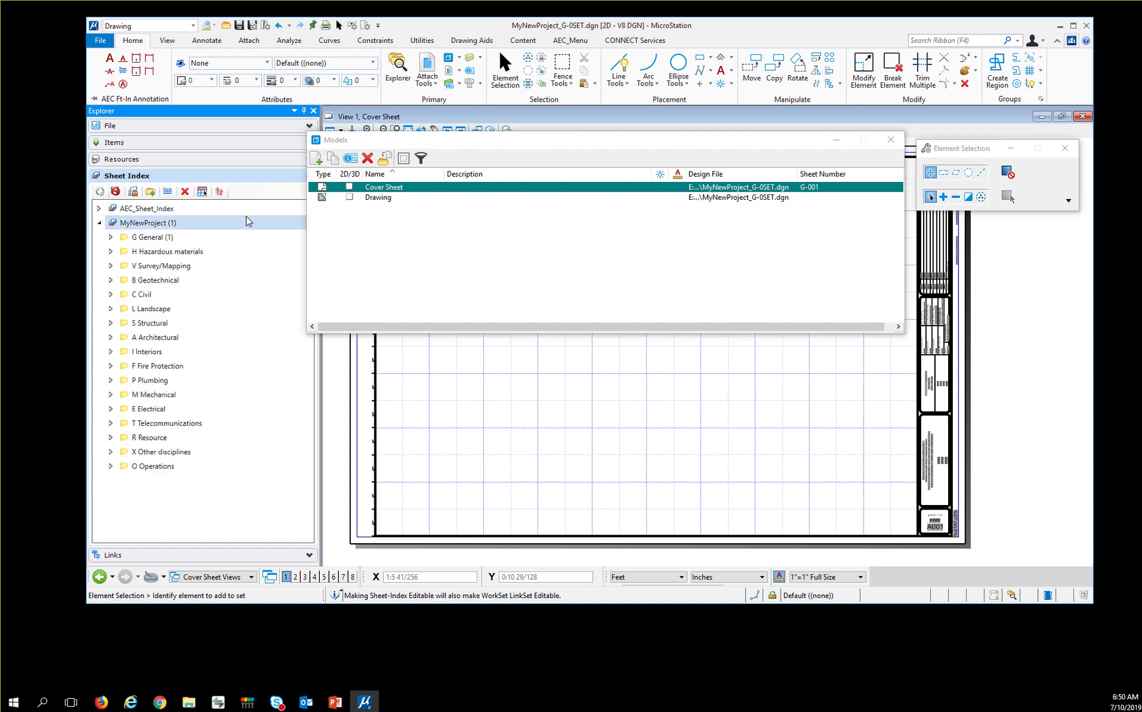
click(110, 238)
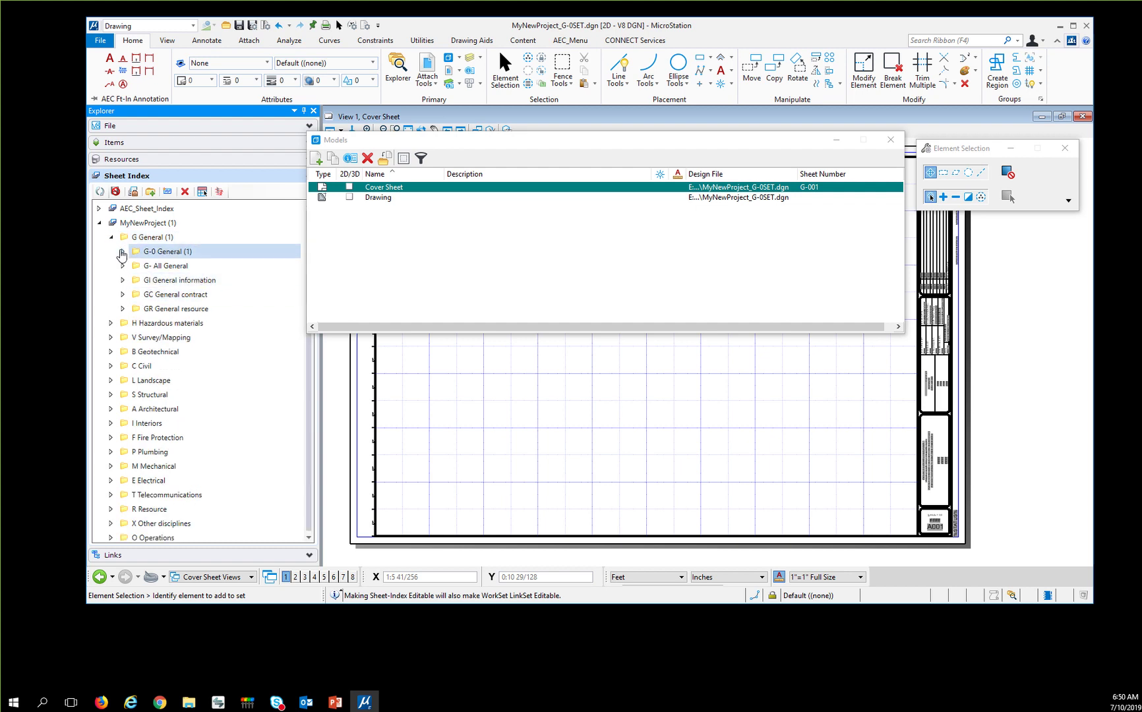
click(123, 253)
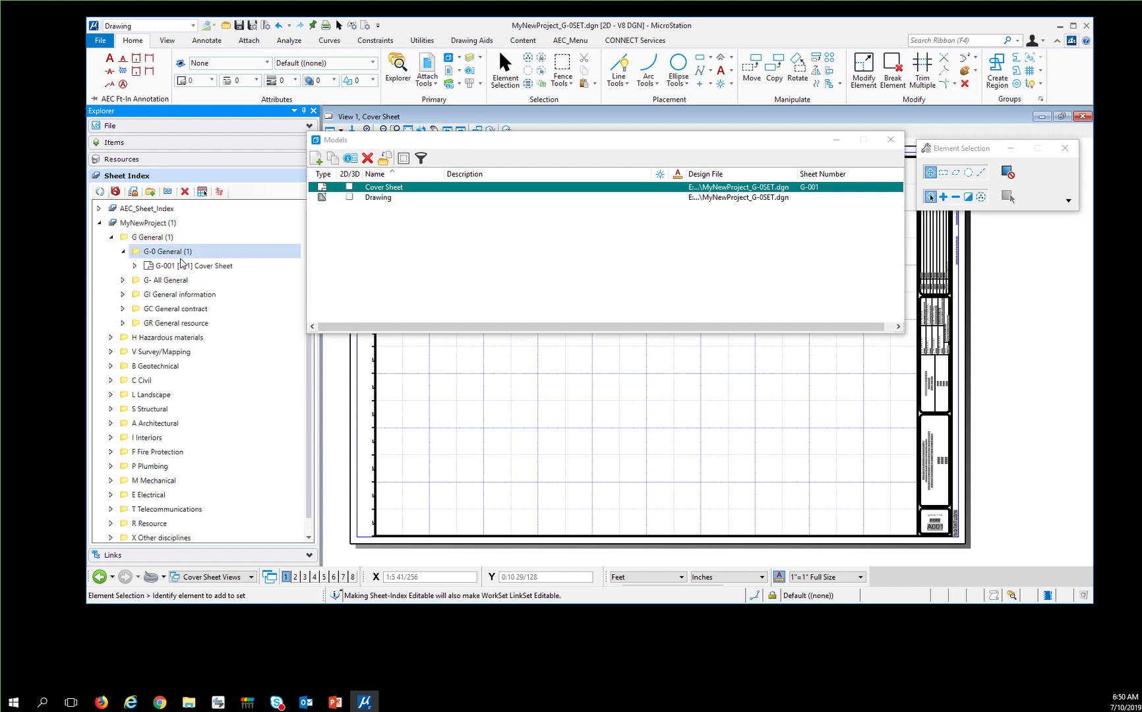
click(173, 267)
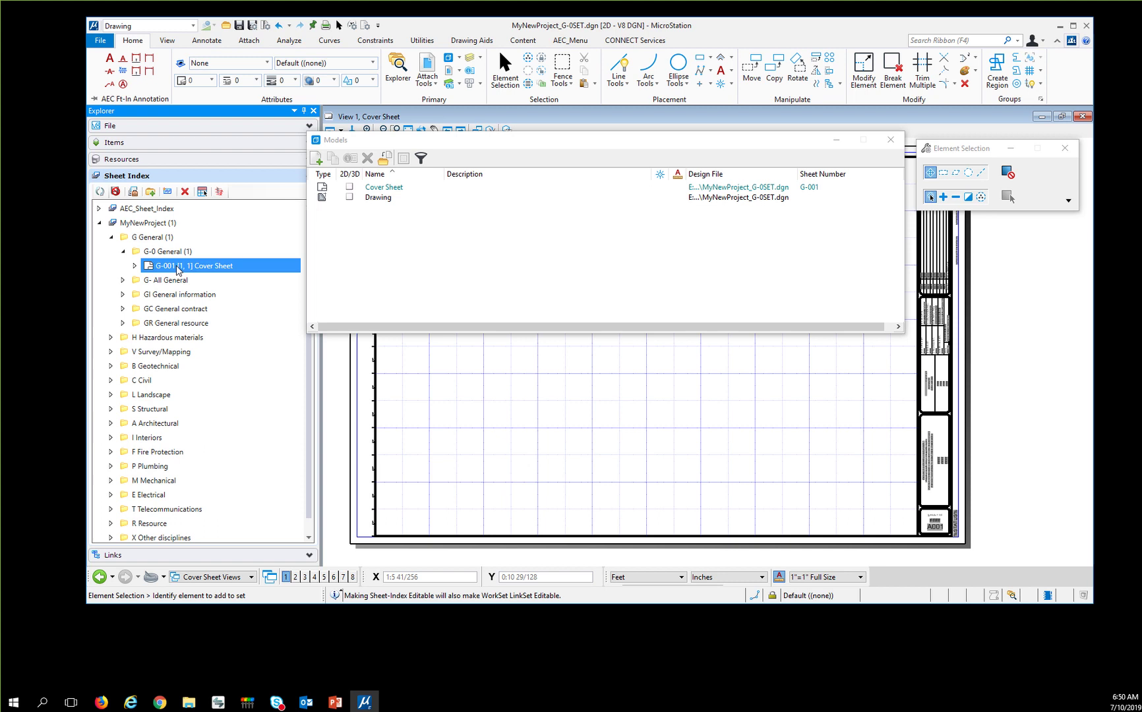
- Set AEC_SHT_TITLE1 to COVER SHEET in the sheet index properties of the G-001 sheet
right_click(218, 270)
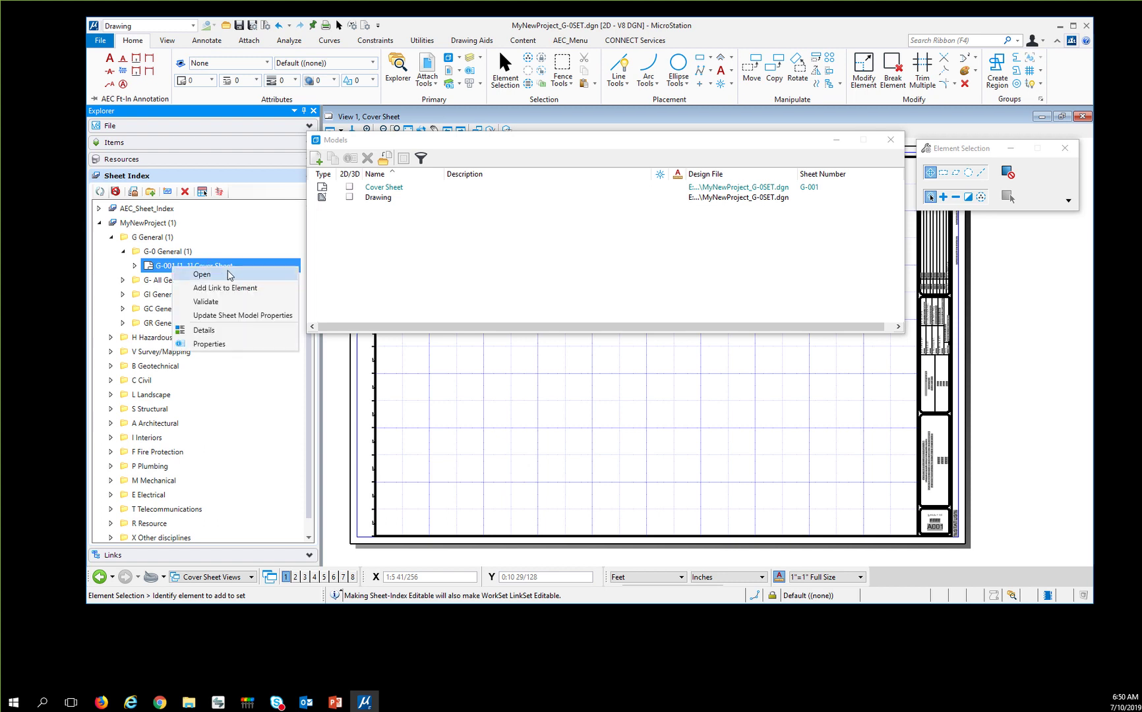
click(225, 342)
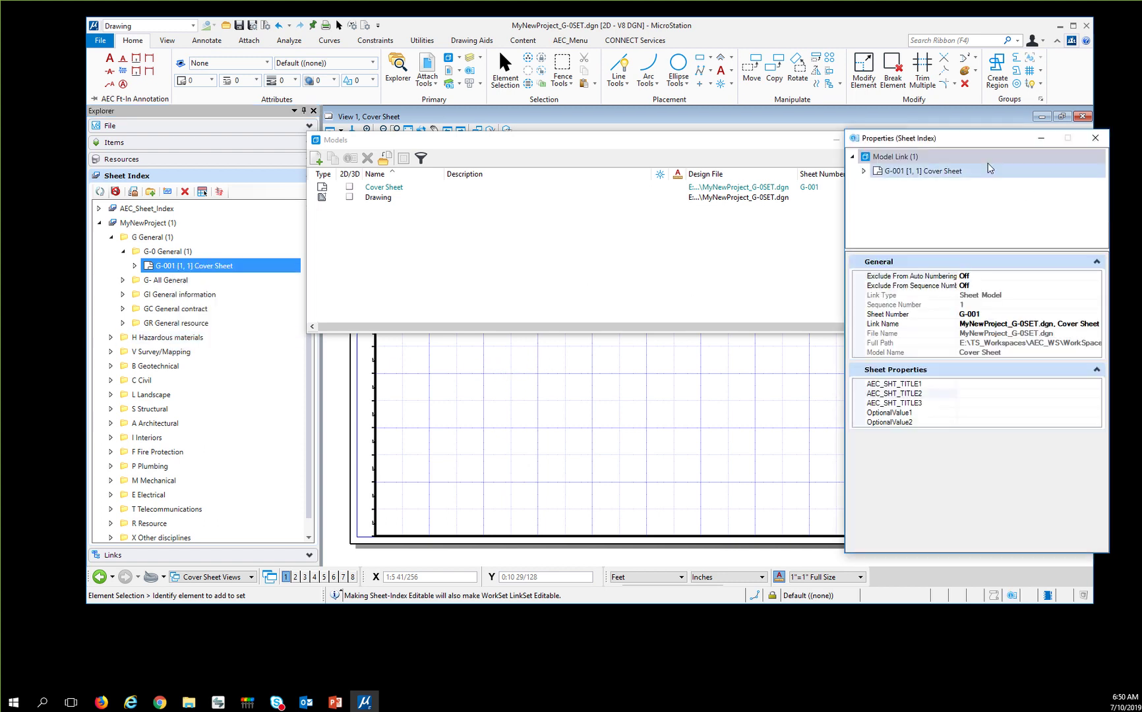
drag(969, 142, 543, 84)
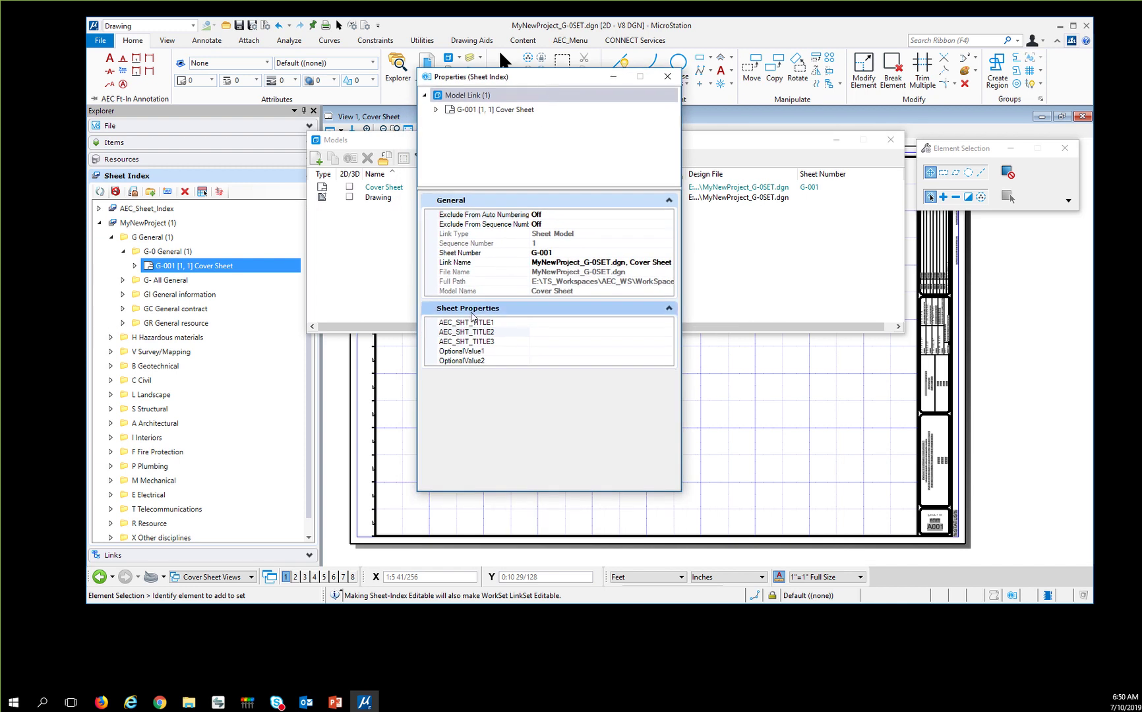
click(556, 322)
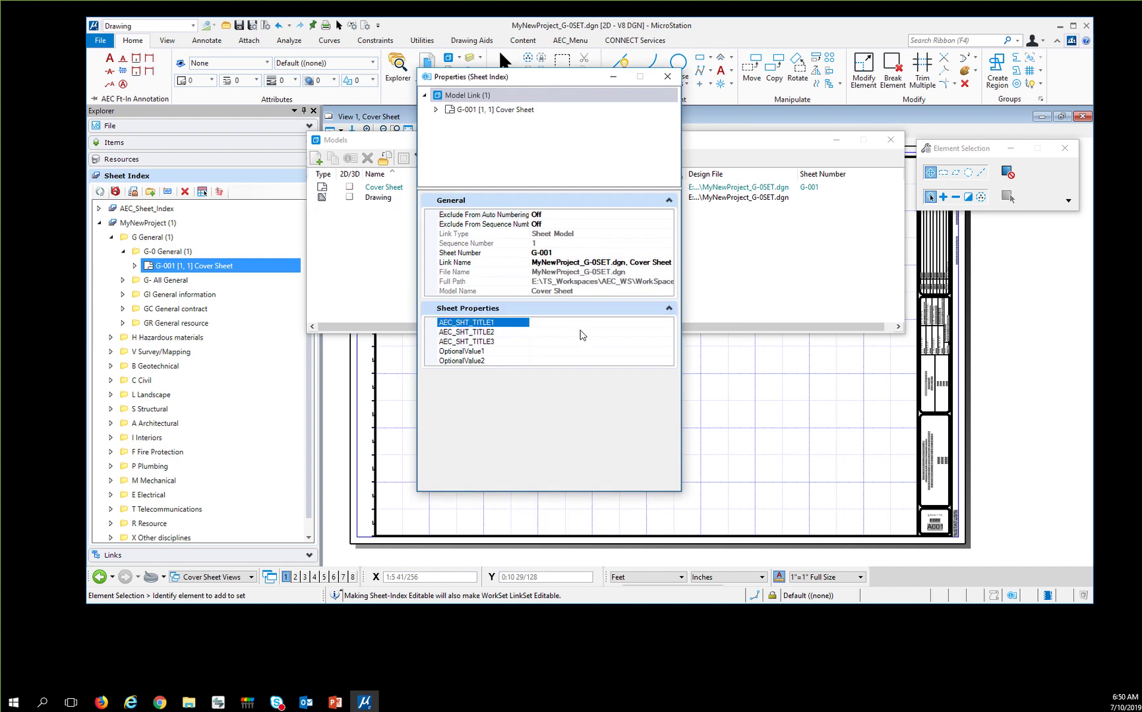
text(Co)
click(576, 332)
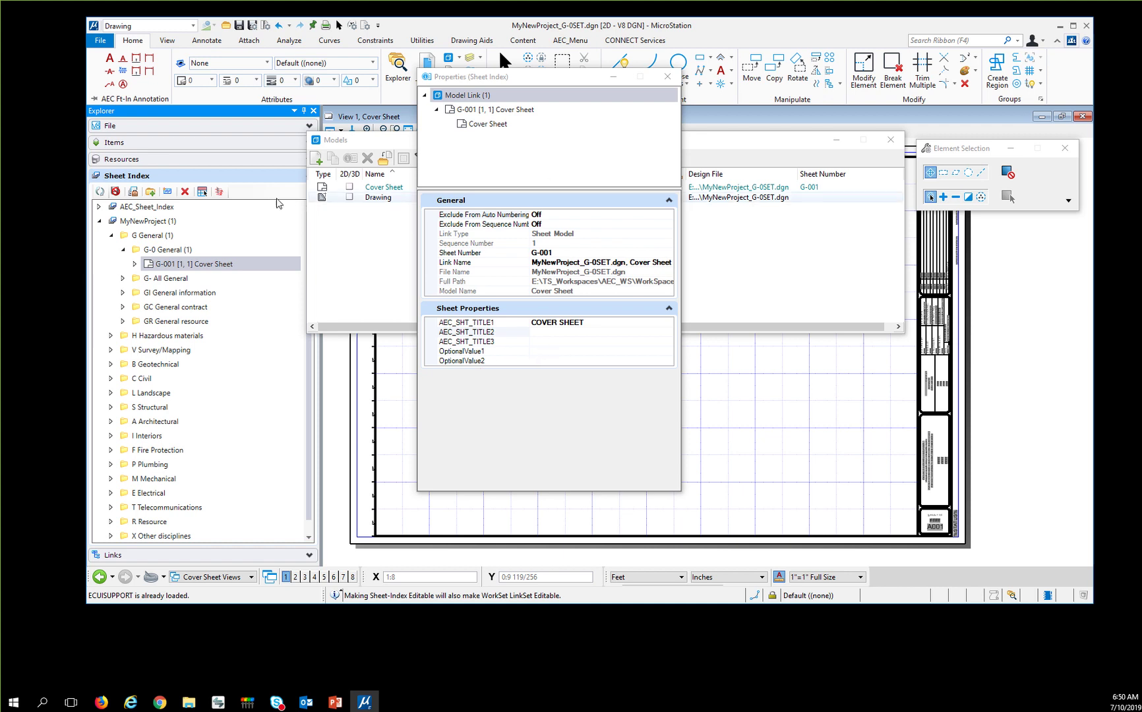
click(668, 76)
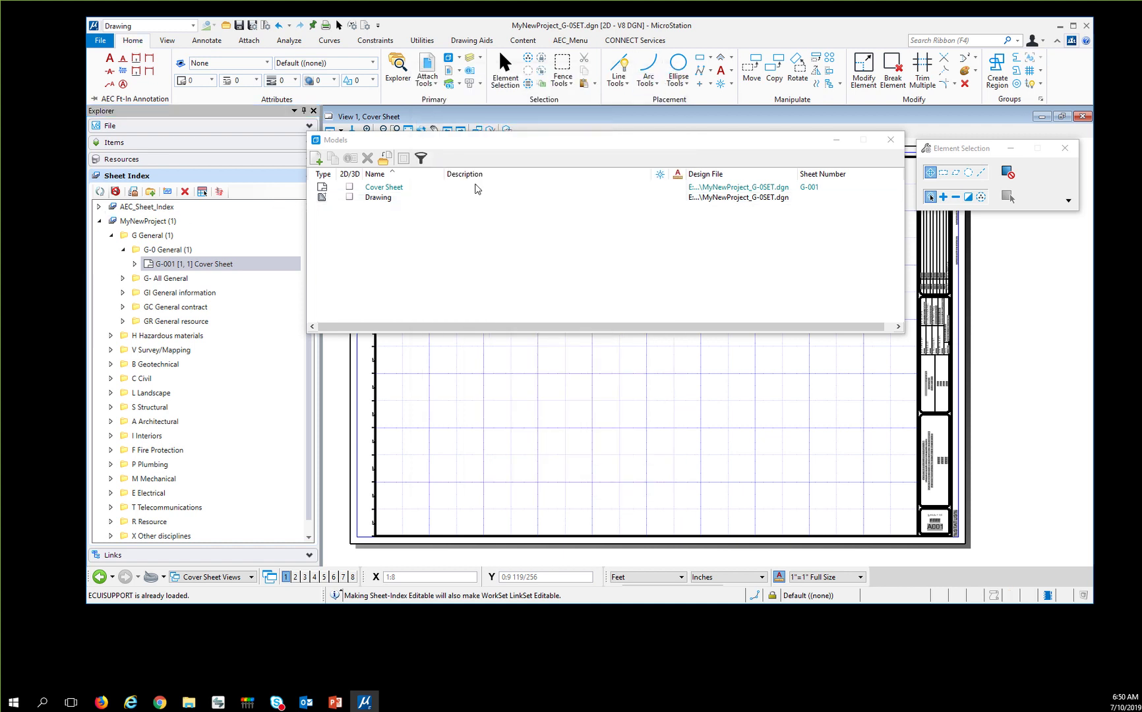
- Return the sheet index to read-only and select the MyNewProject index
click(116, 192)
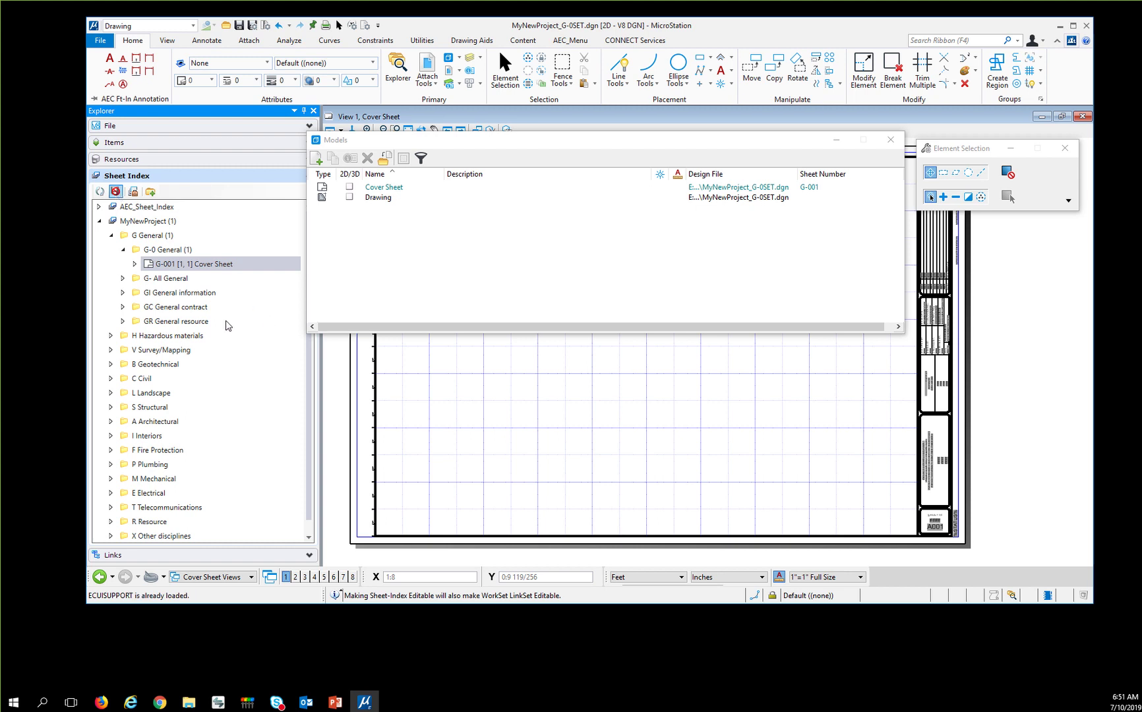
click(165, 265)
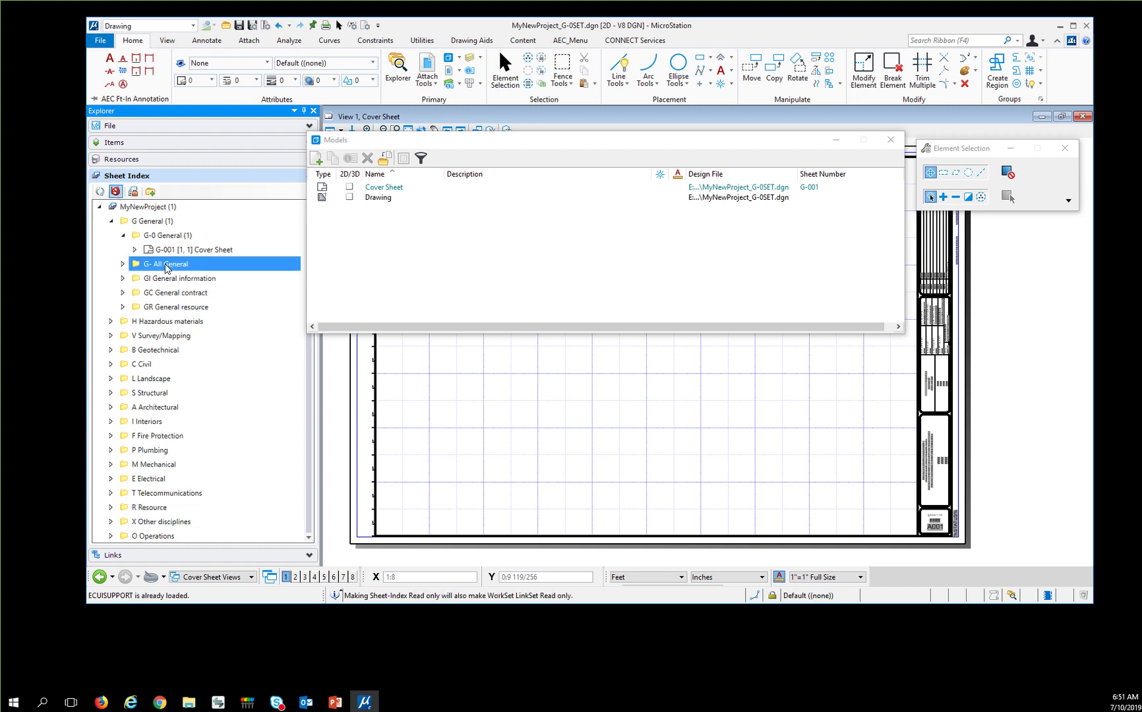
right_click(164, 263)
click(140, 210)
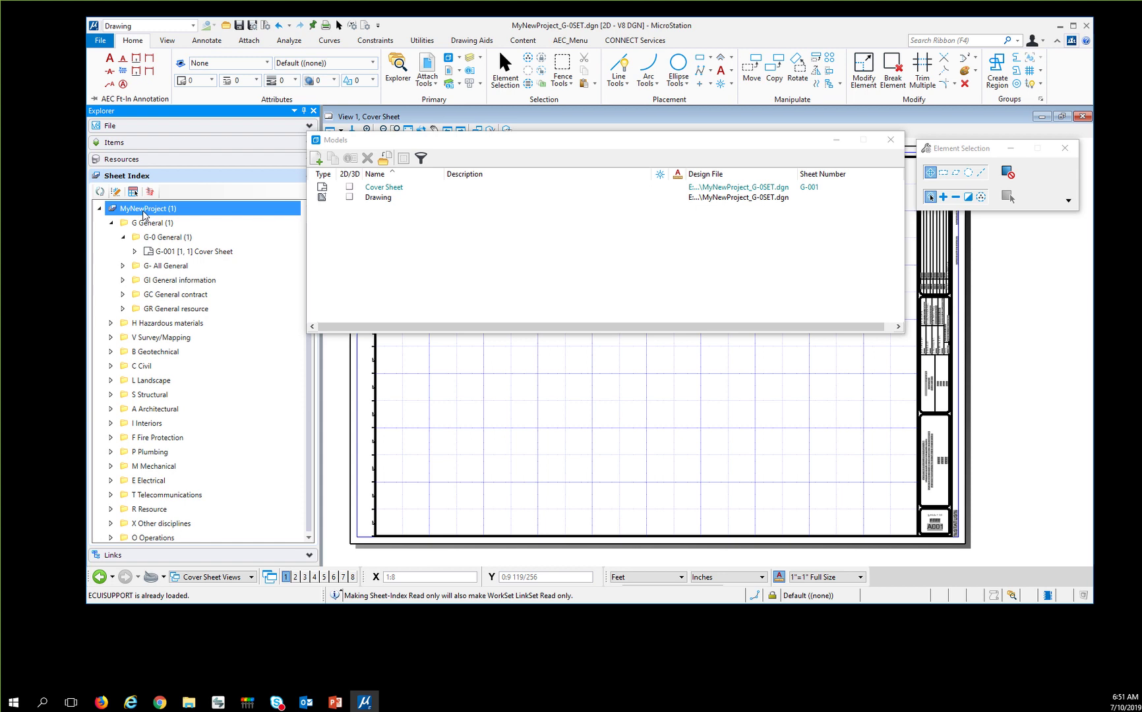
- Update the sheet model properties for the entire MyNewProject sheet index
right_click(144, 215)
click(191, 232)
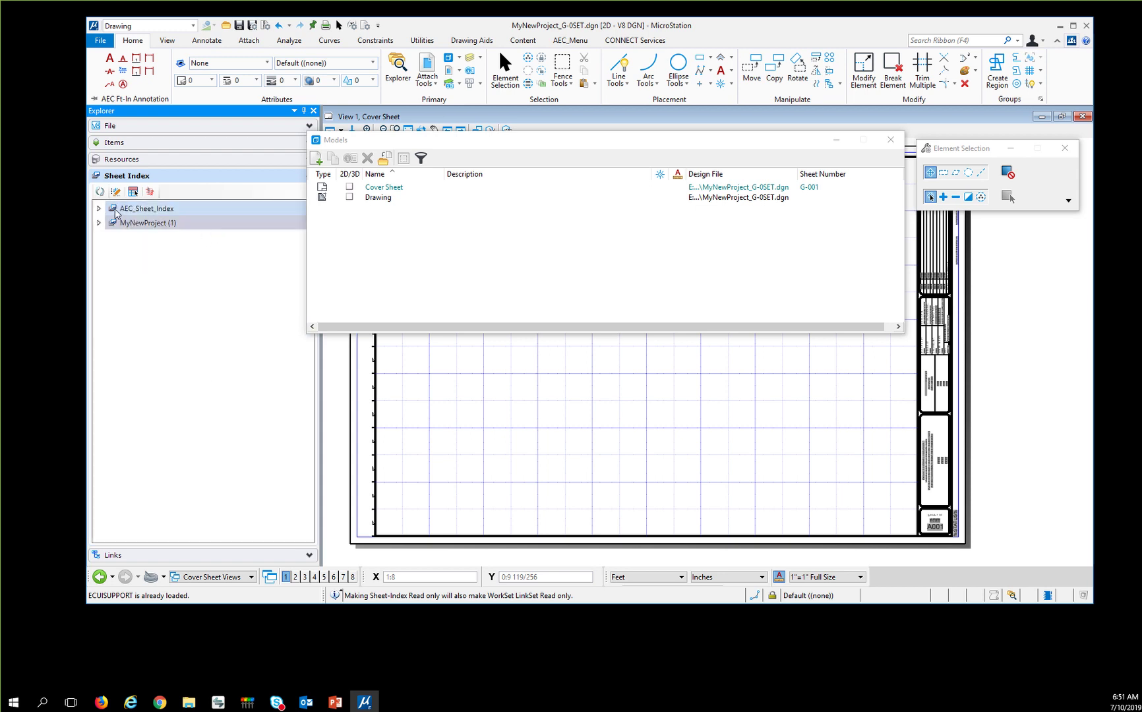
click(138, 224)
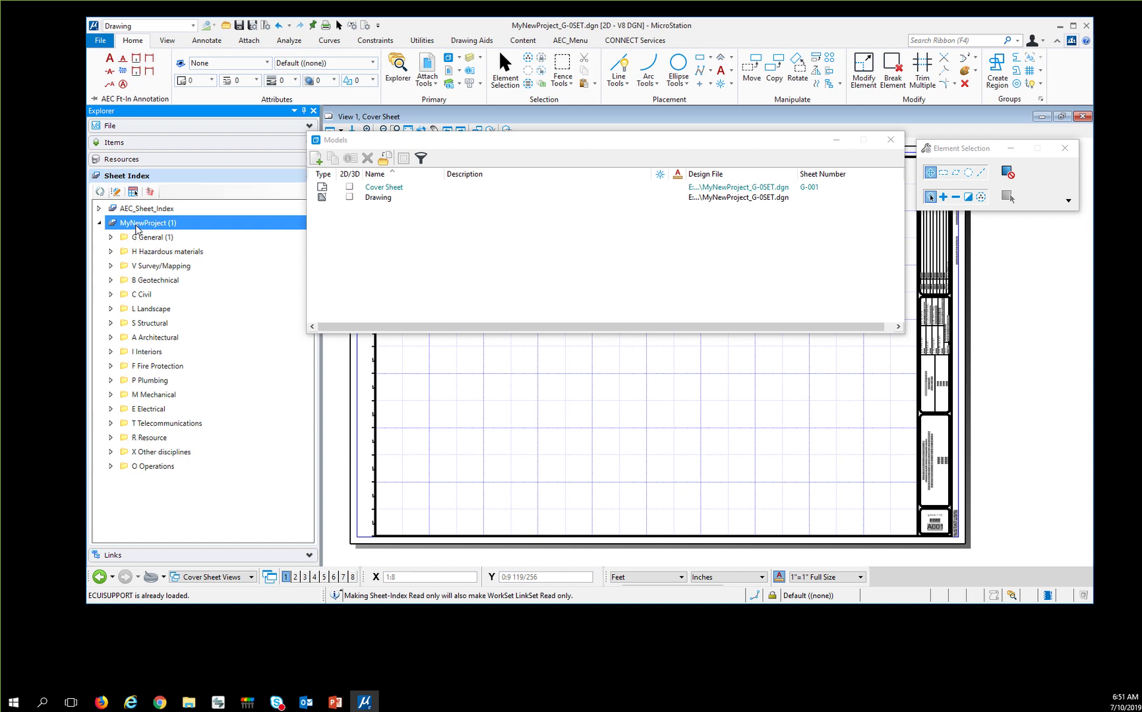
right_click(136, 224)
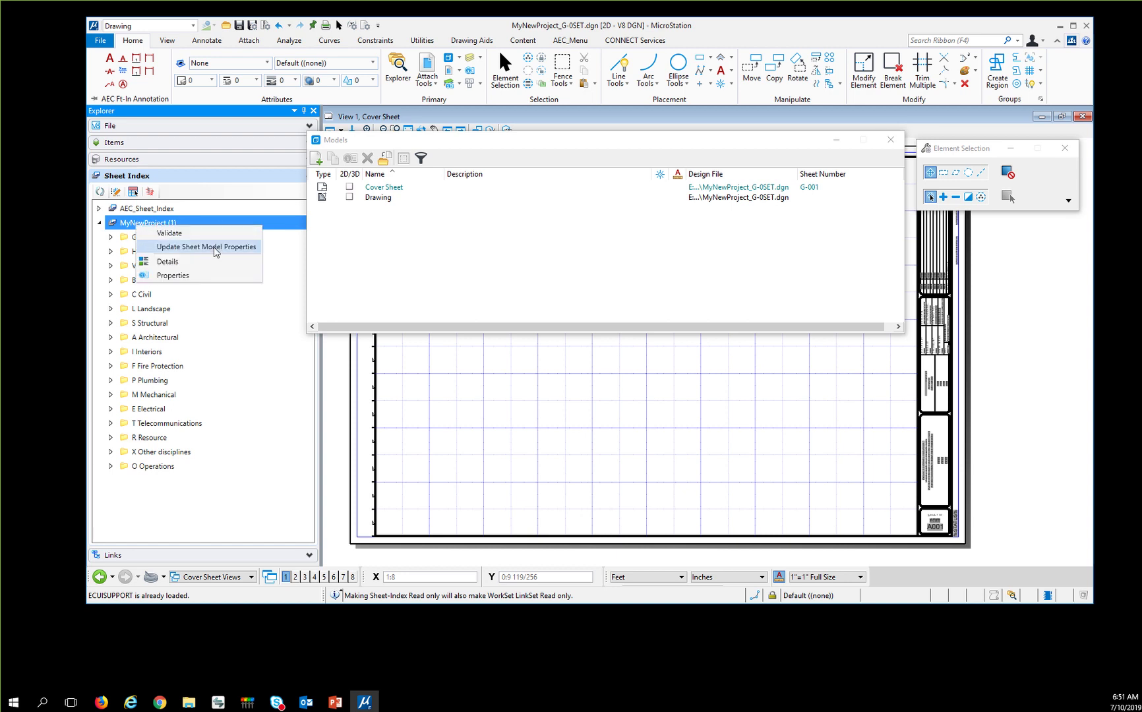
click(214, 248)
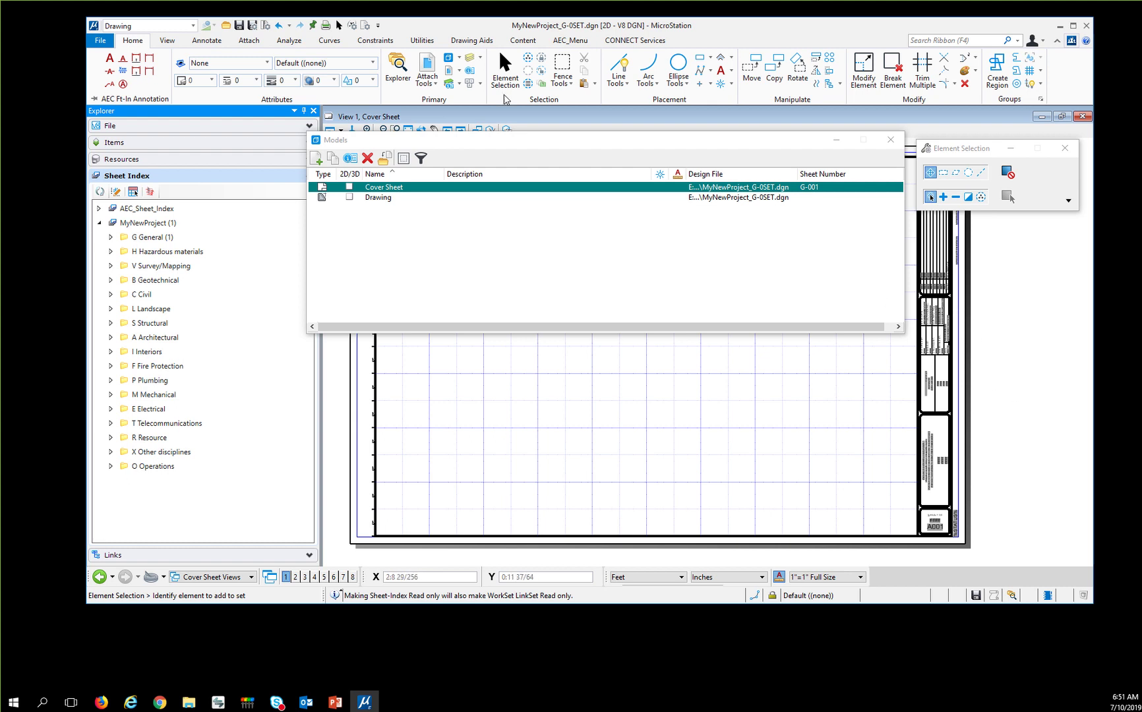
- Review the Sheet Properties of the Cover Sheet model, then close its properties and the model list
right_click(382, 186)
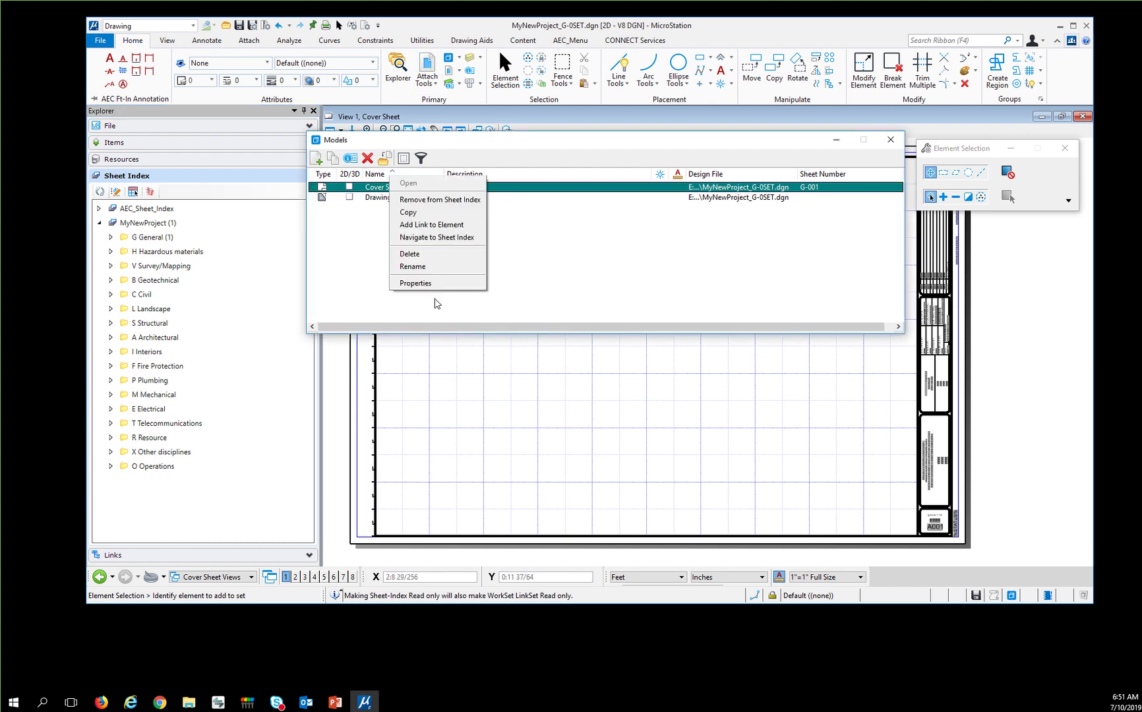
click(432, 284)
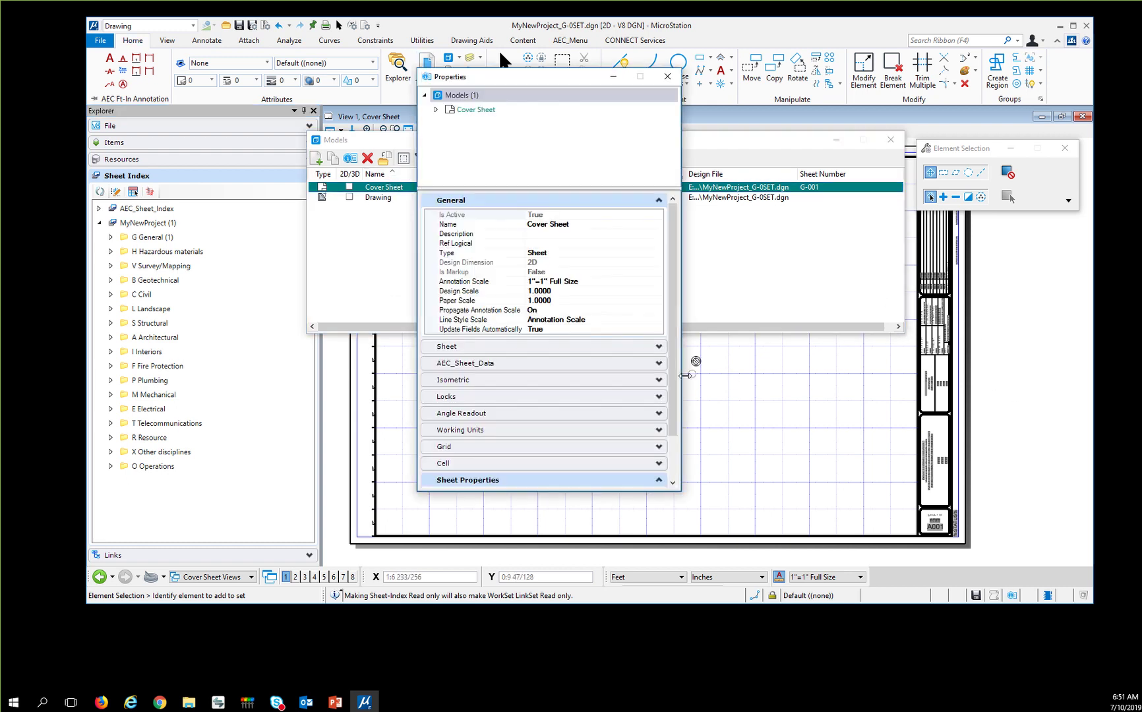
click(646, 199)
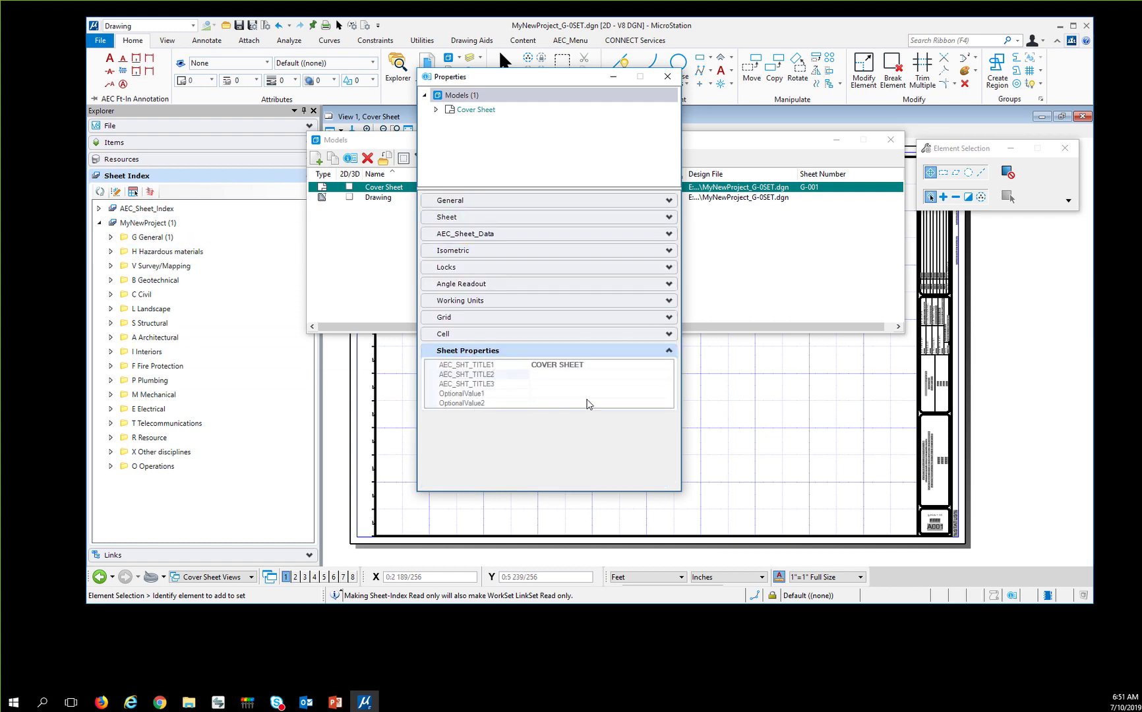
click(667, 76)
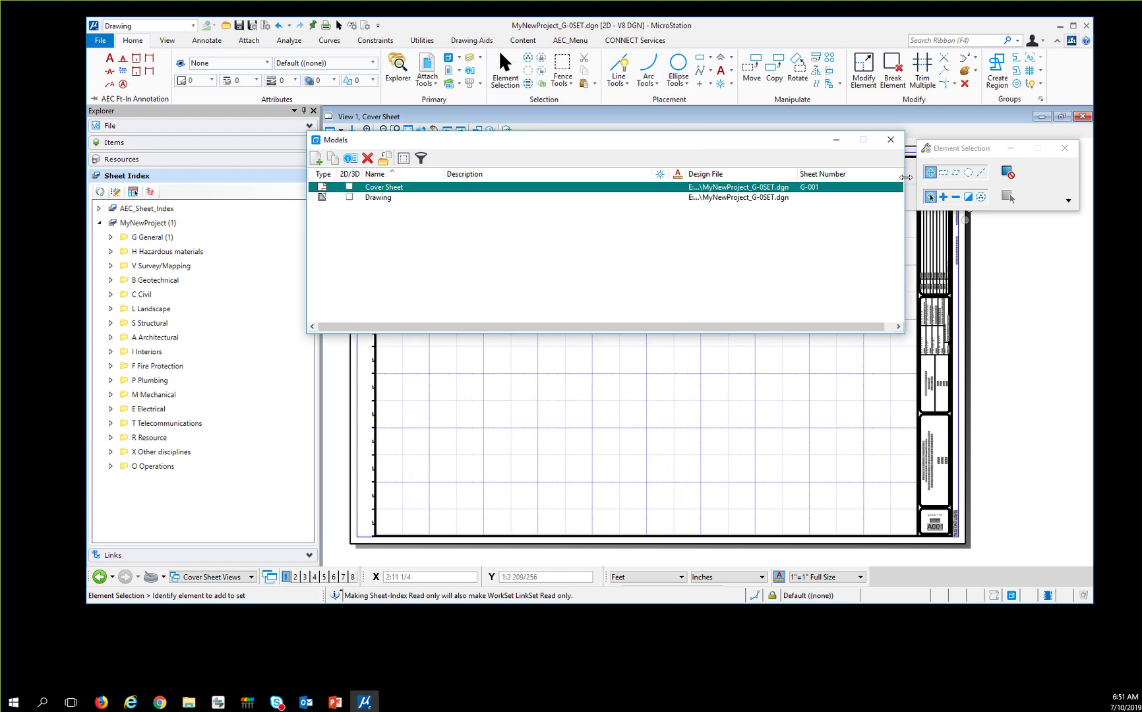
click(891, 140)
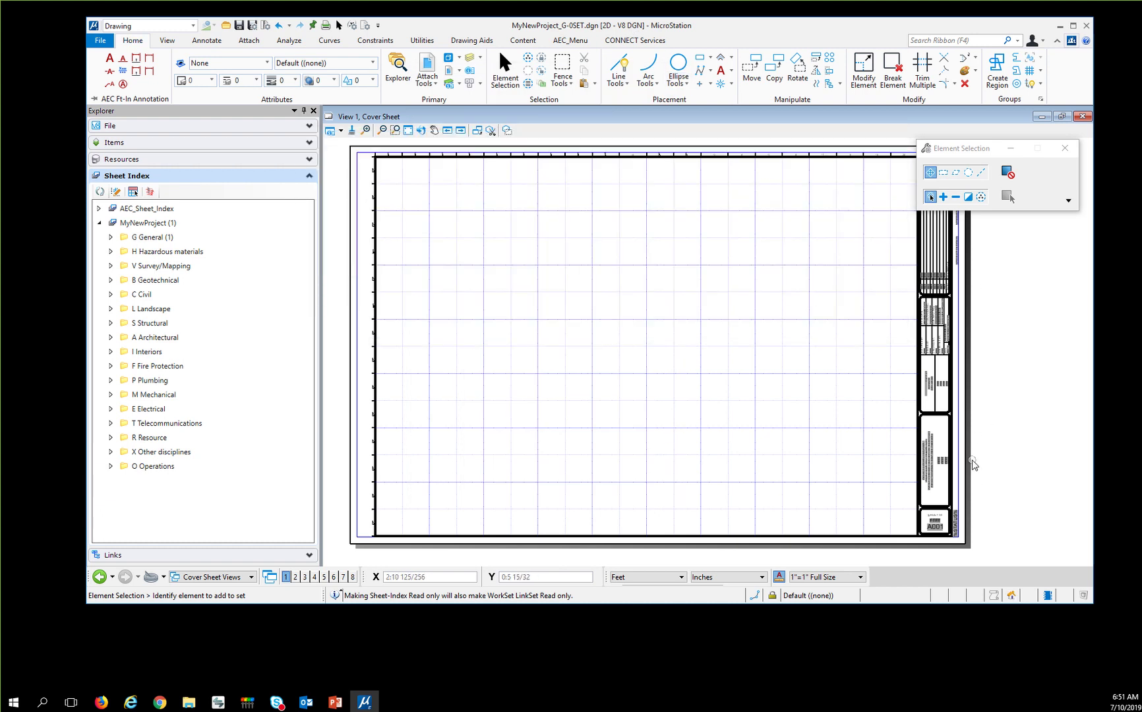
- Link the first sheet title placeholder field in the title block to the AEC_SHT_TITLE1 sheet property
scroll(861, 358, up, 3)
scroll(861, 359, up, 2)
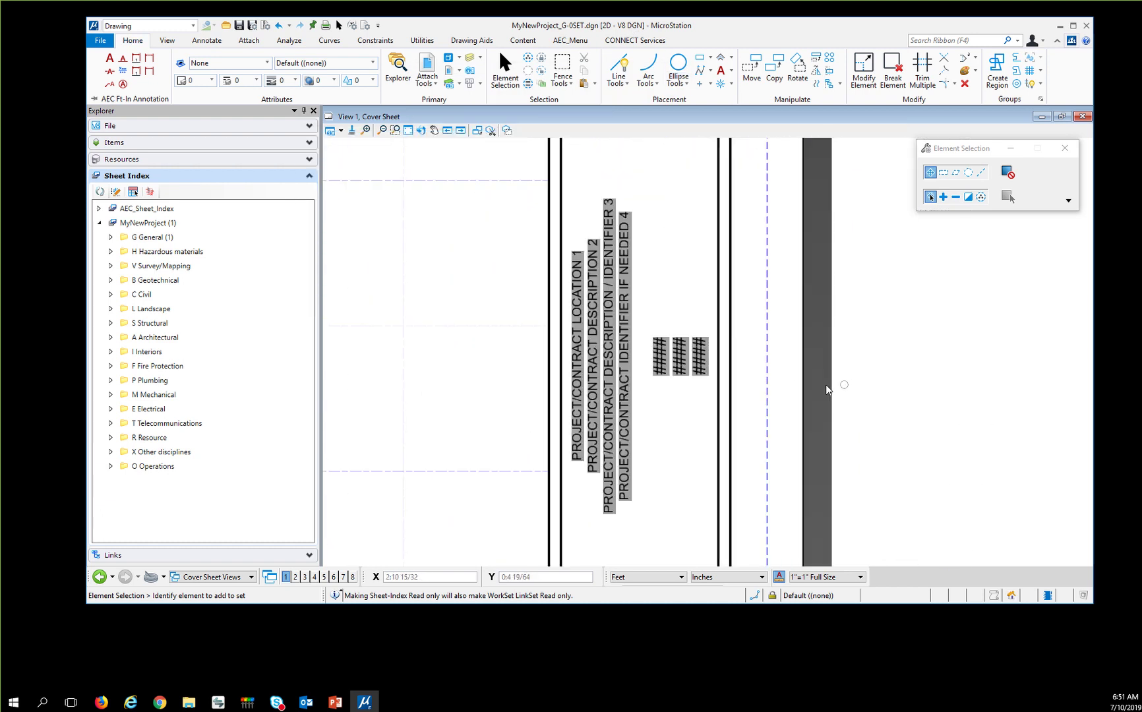
double_click(660, 371)
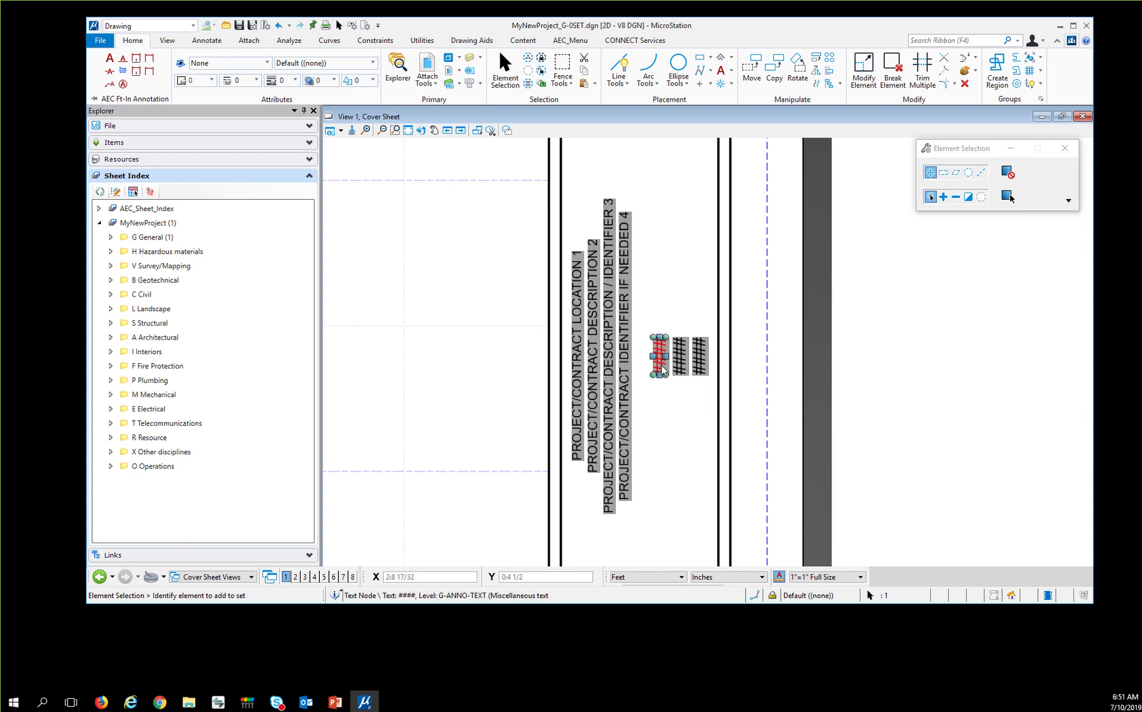
click(557, 463)
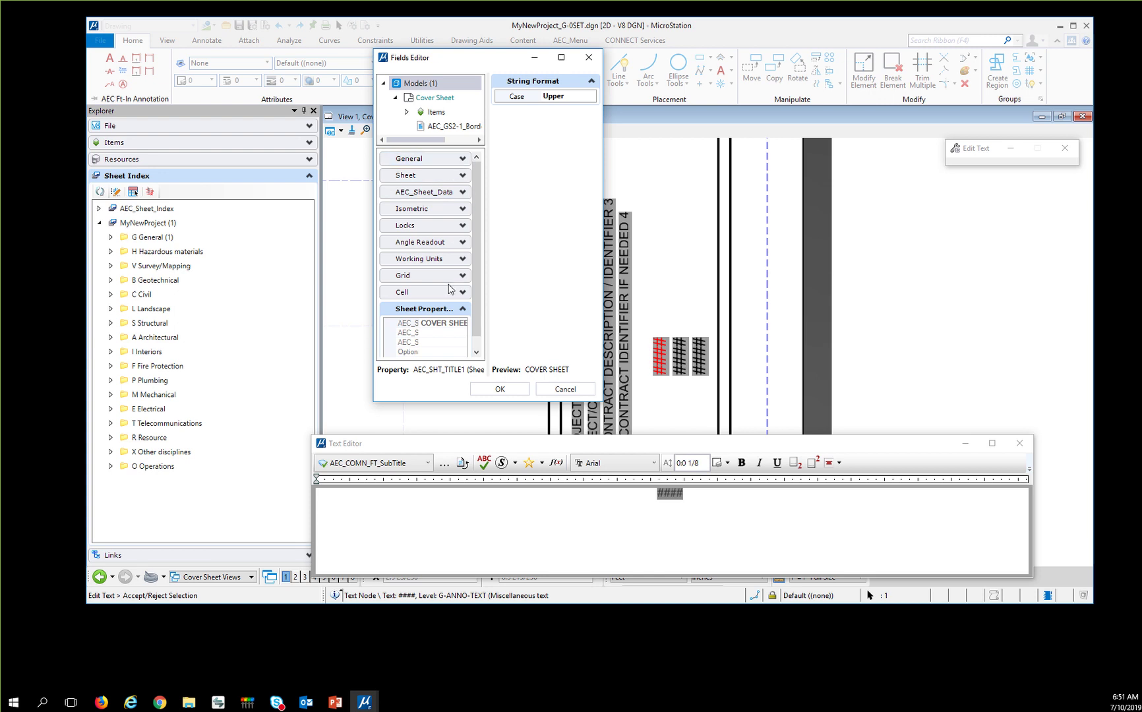
click(401, 323)
click(500, 389)
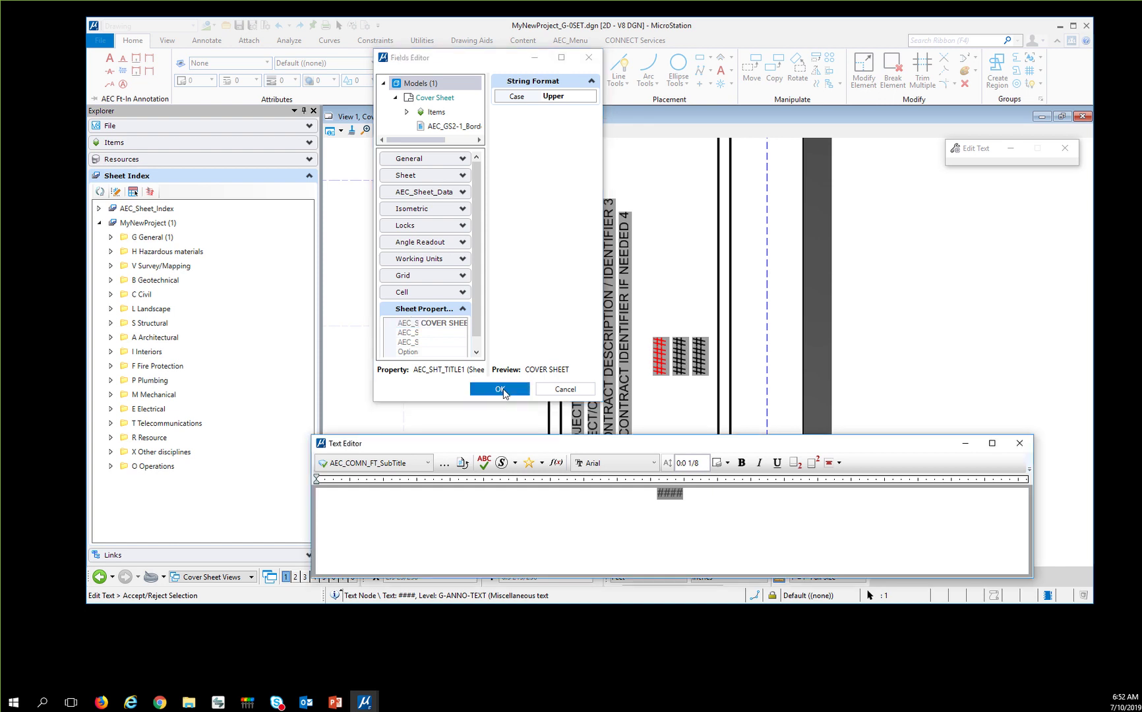
click(670, 408)
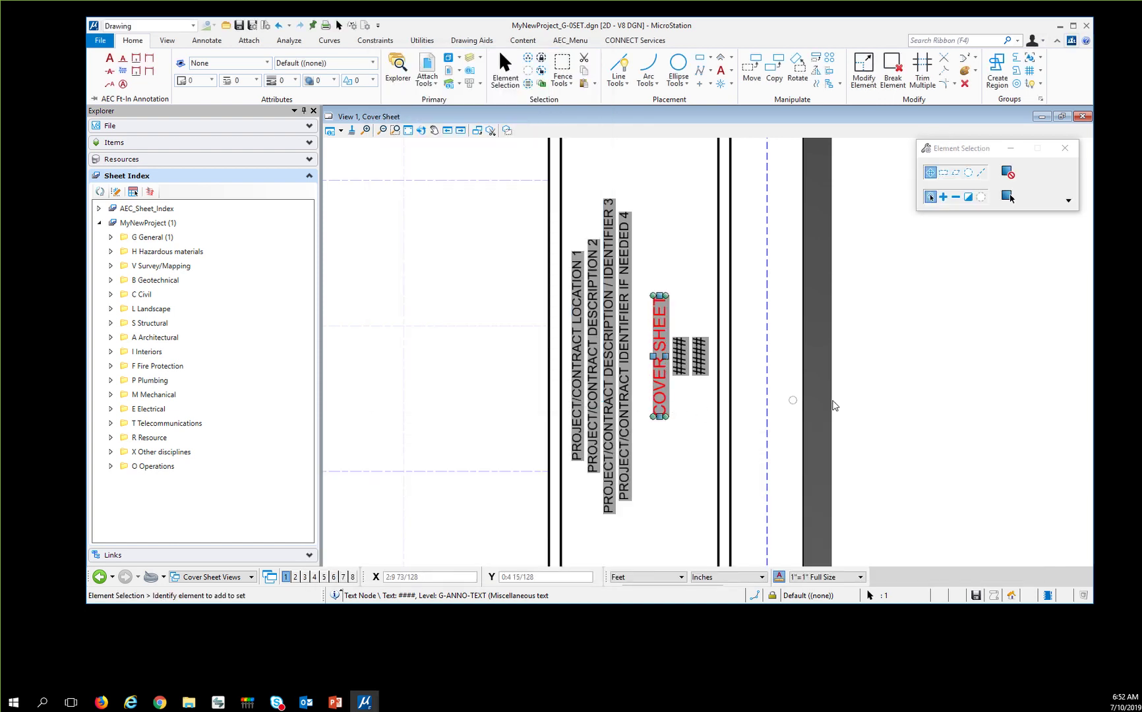
- Link the second sheet title placeholder field to the AEC_SHT_TITLE2 sheet property
double_click(681, 358)
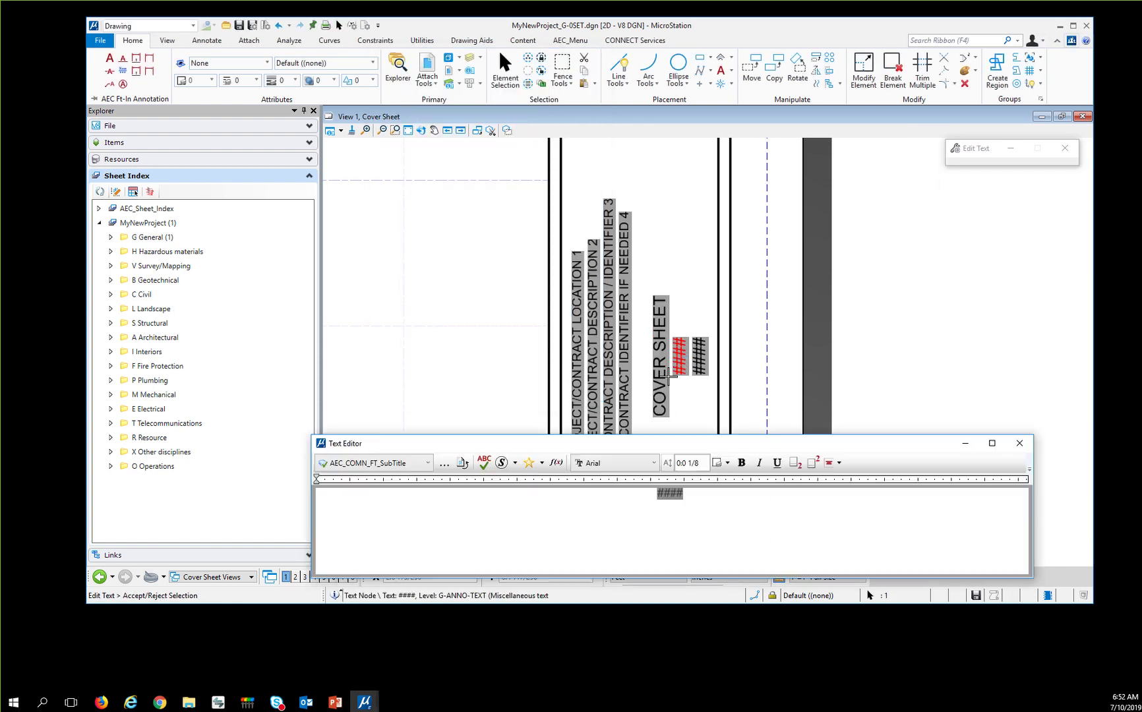
click(555, 463)
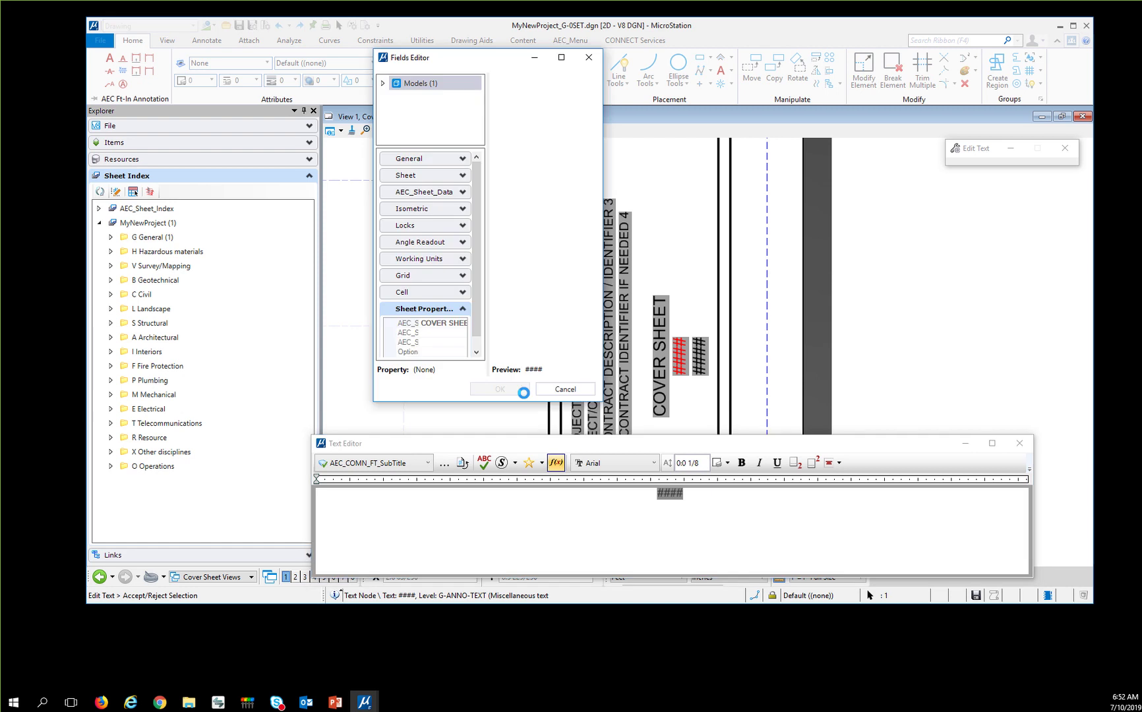
click(500, 389)
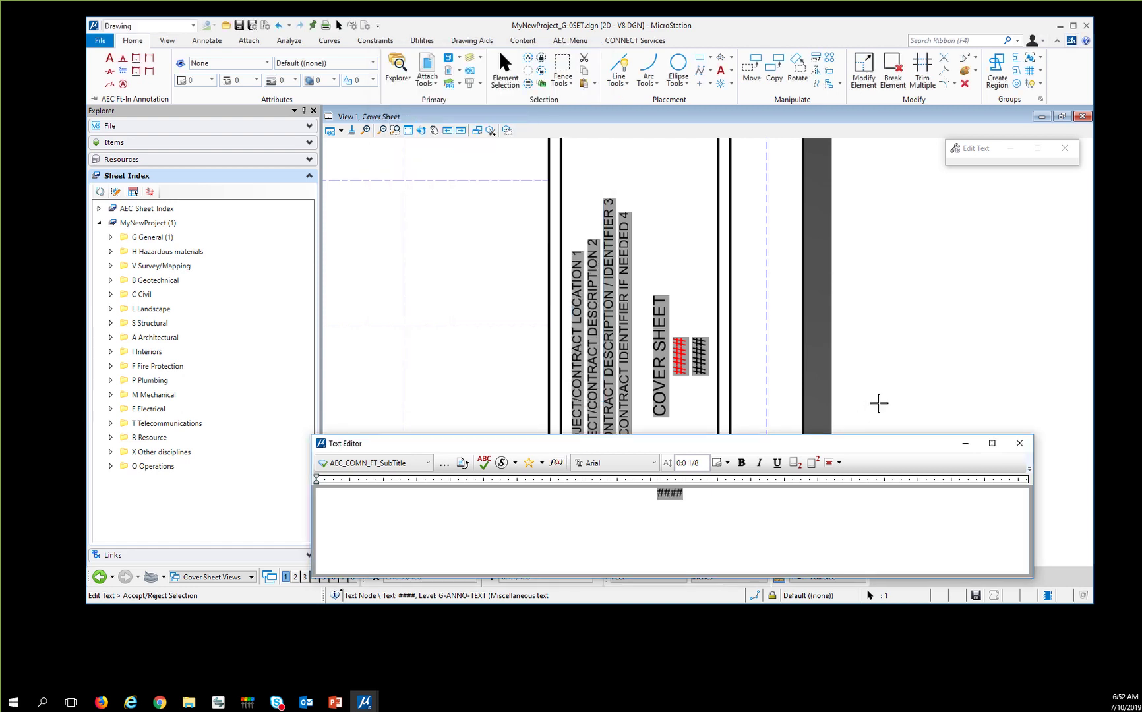
click(877, 399)
- Link the third sheet title placeholder field to the AEC_SHT_TITLE3 sheet property and clear the selection
double_click(701, 365)
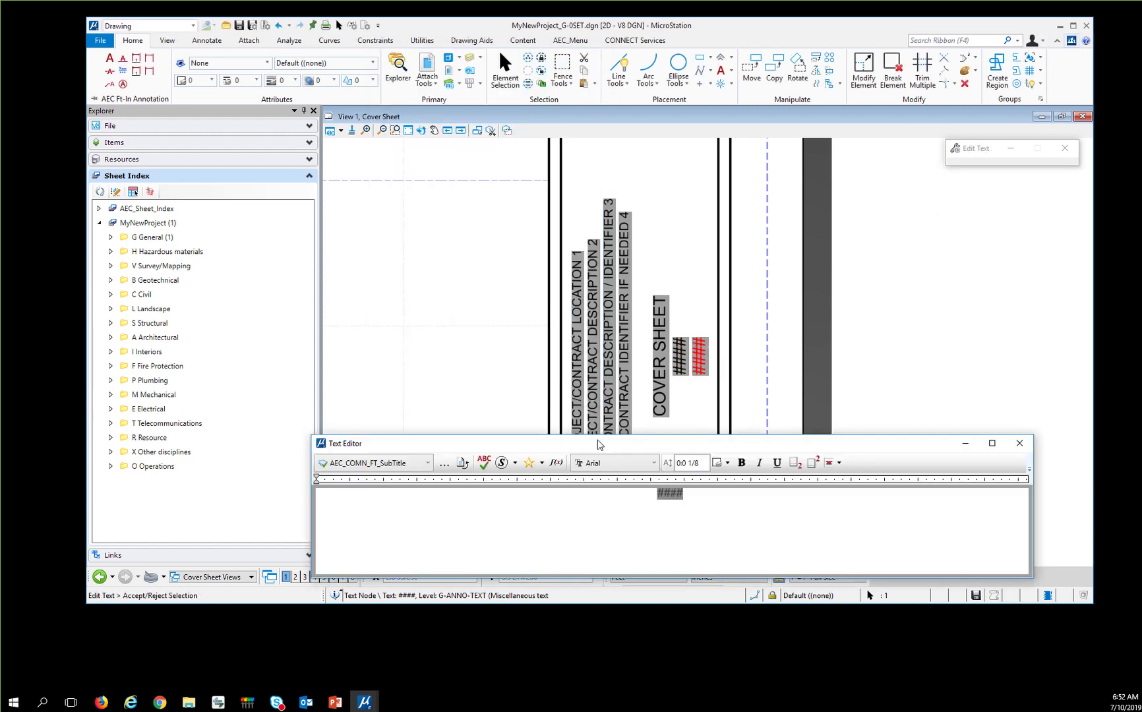
click(556, 463)
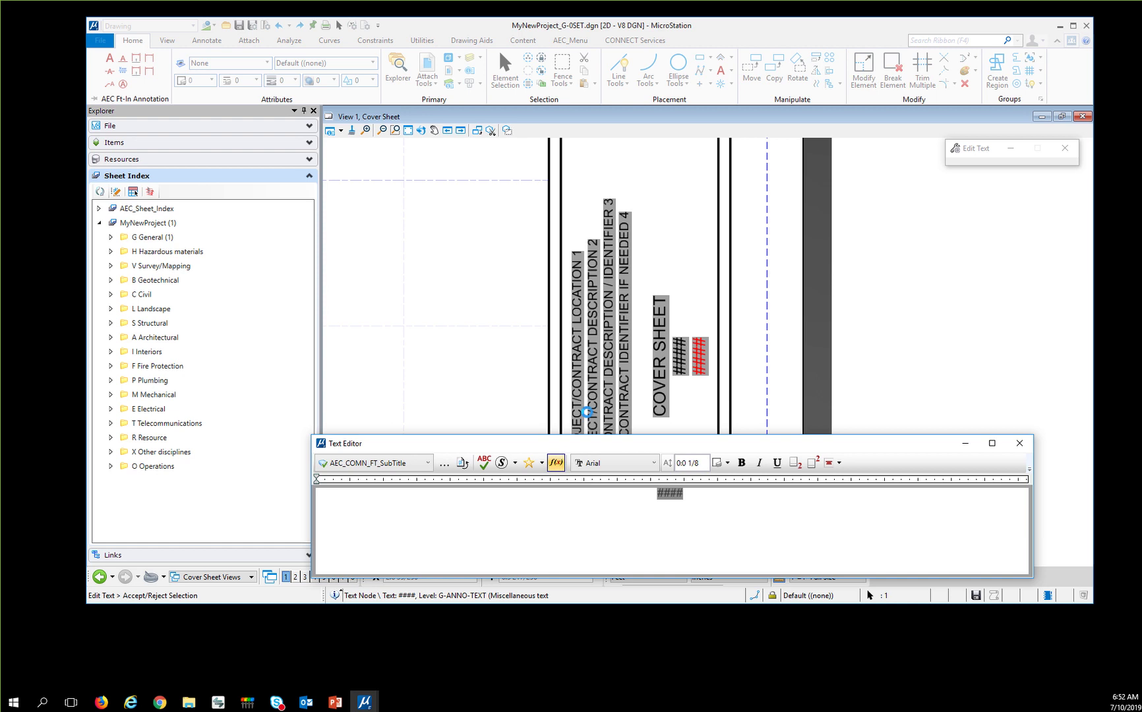
click(414, 332)
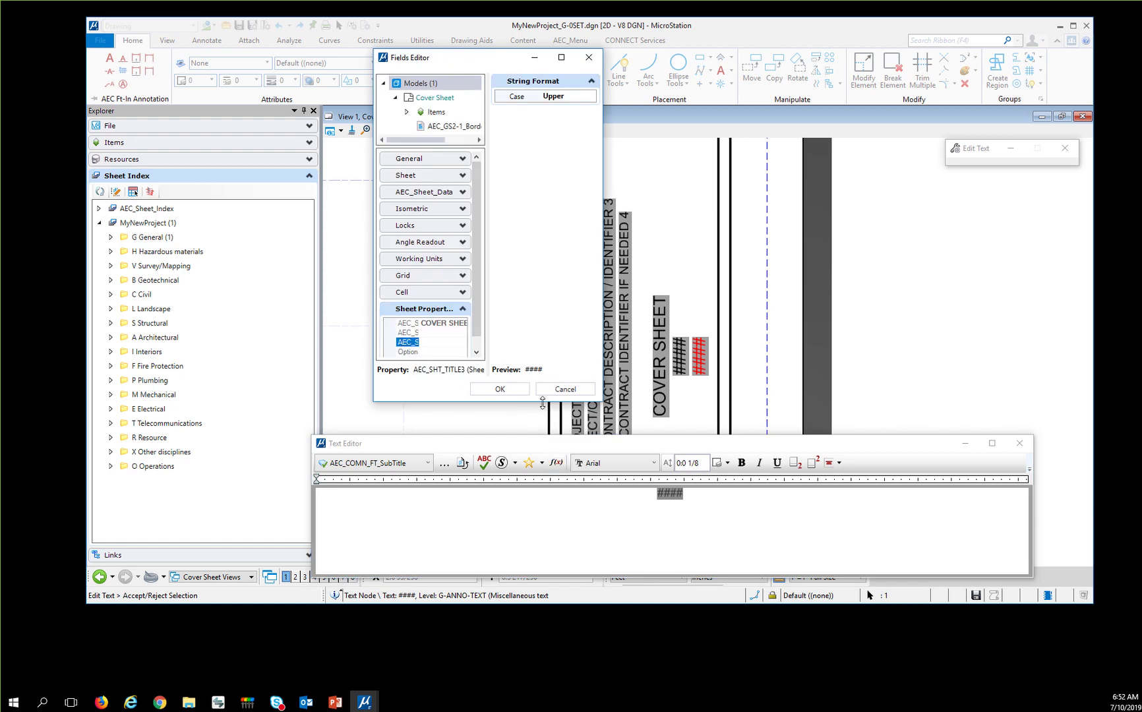
click(500, 389)
click(931, 399)
click(505, 362)
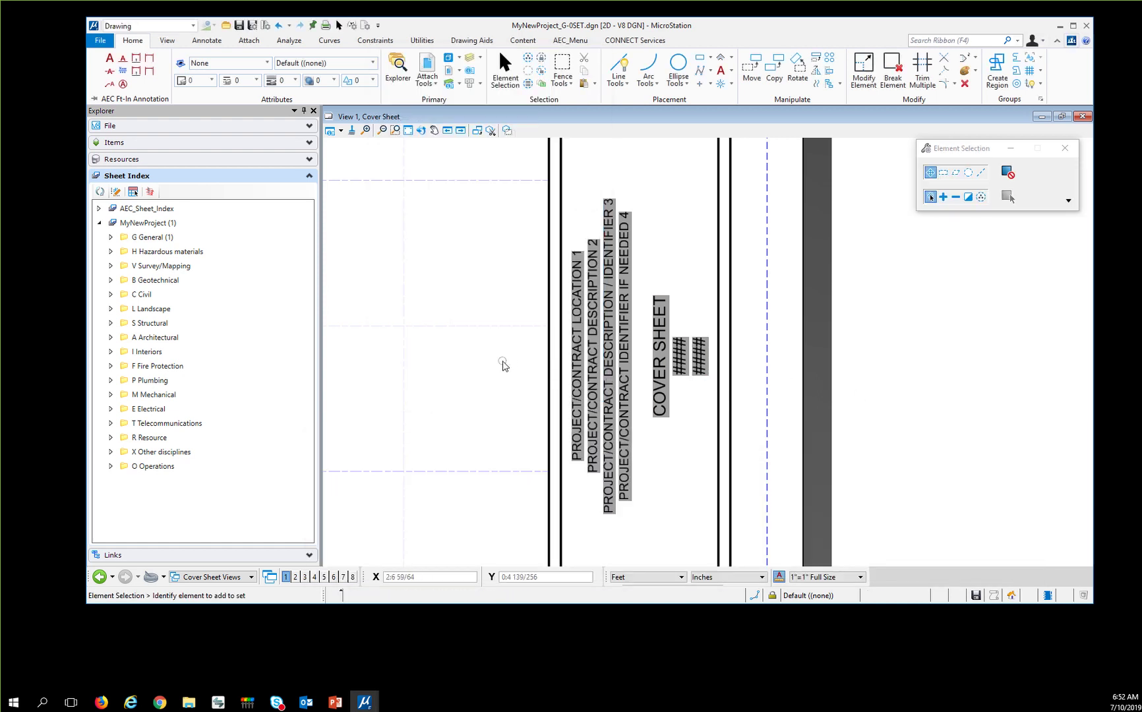
- Inspect which AEC_Sheet_Data property drives the %OPTIONAL VALUE 1% field in the title block, leaving the field definition unchanged
scroll(504, 362, down, 4)
scroll(574, 206, up, 3)
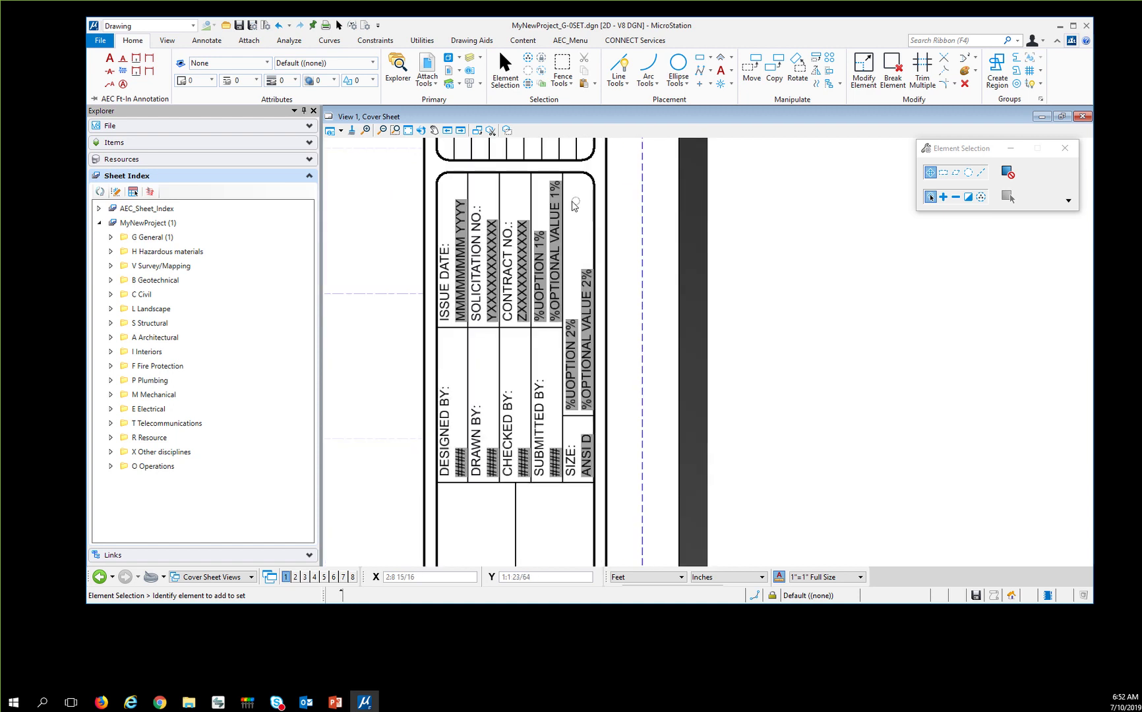
double_click(555, 260)
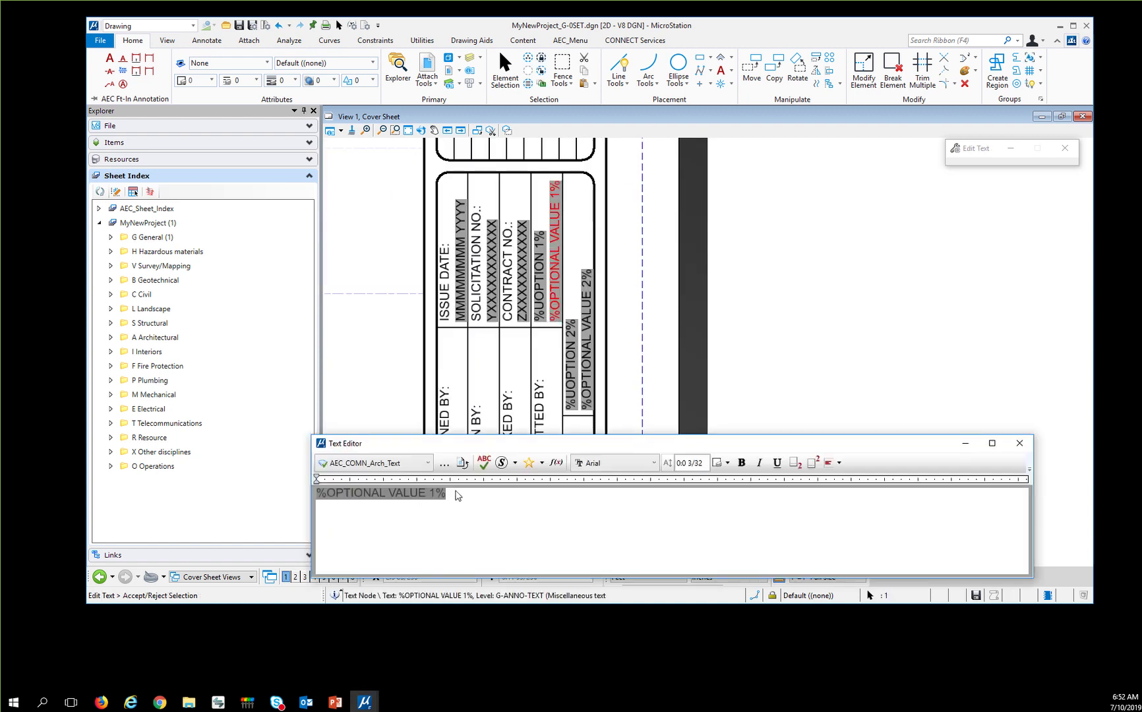
click(559, 462)
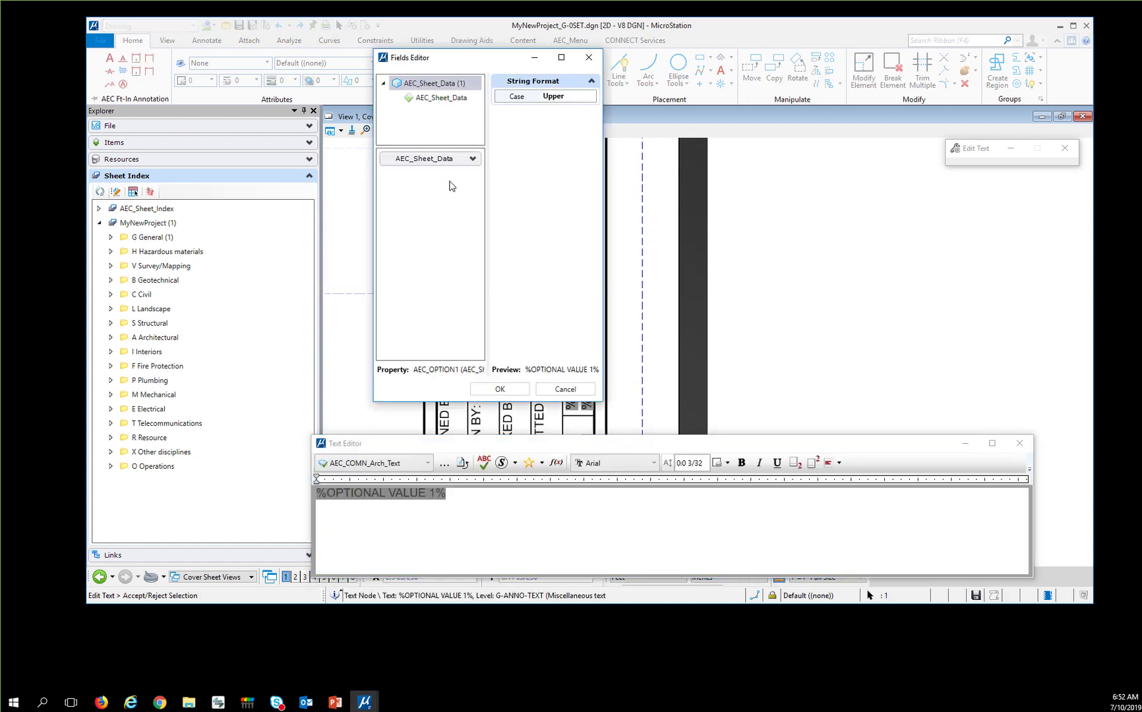
click(462, 158)
click(559, 391)
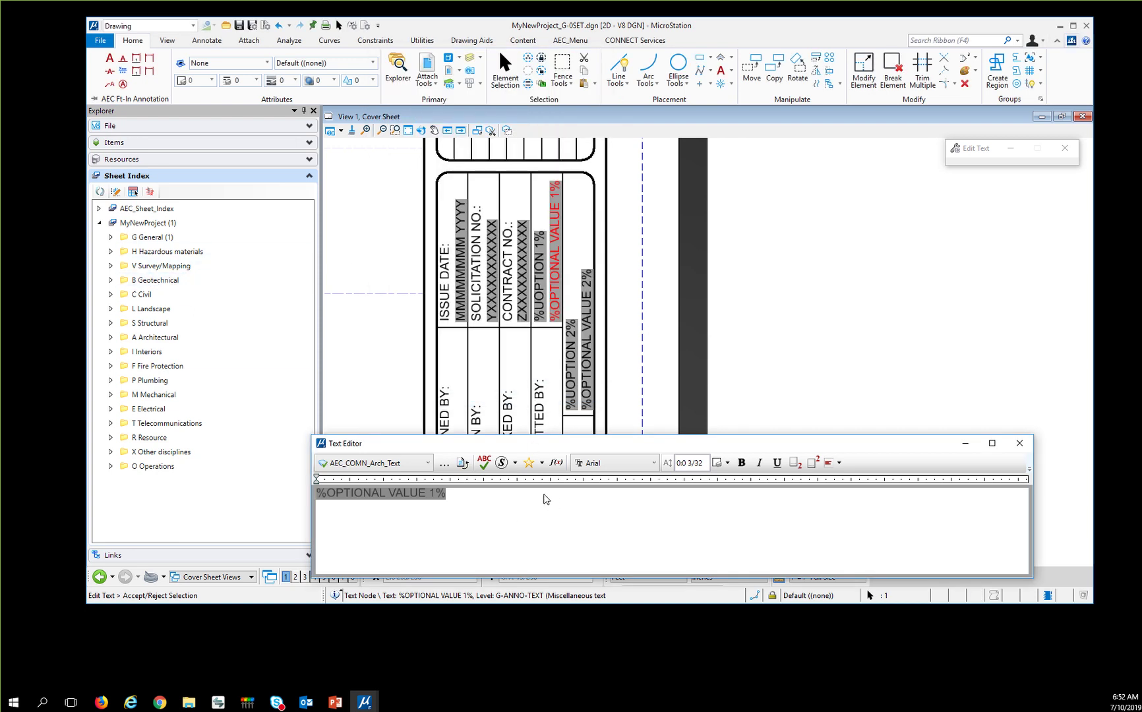
- Replace the %OPTIONAL VALUE 1% field with a Model Properties field linked to the OptionalValue1 sheet property
key(Delete)
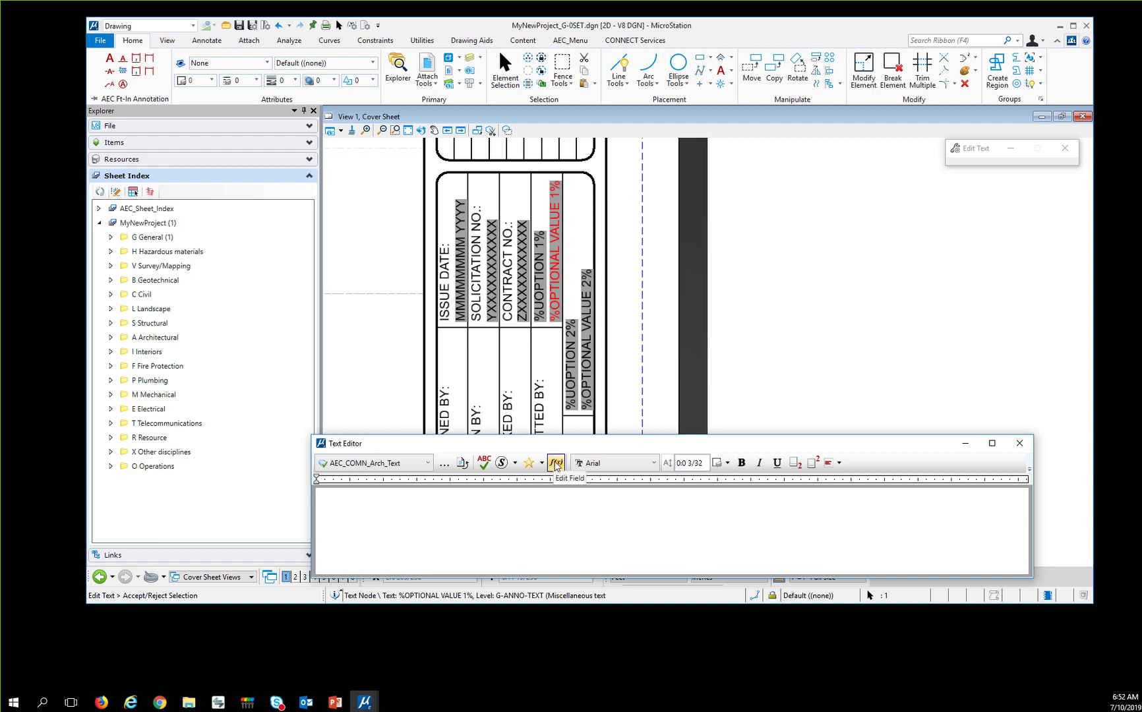
click(555, 463)
click(645, 509)
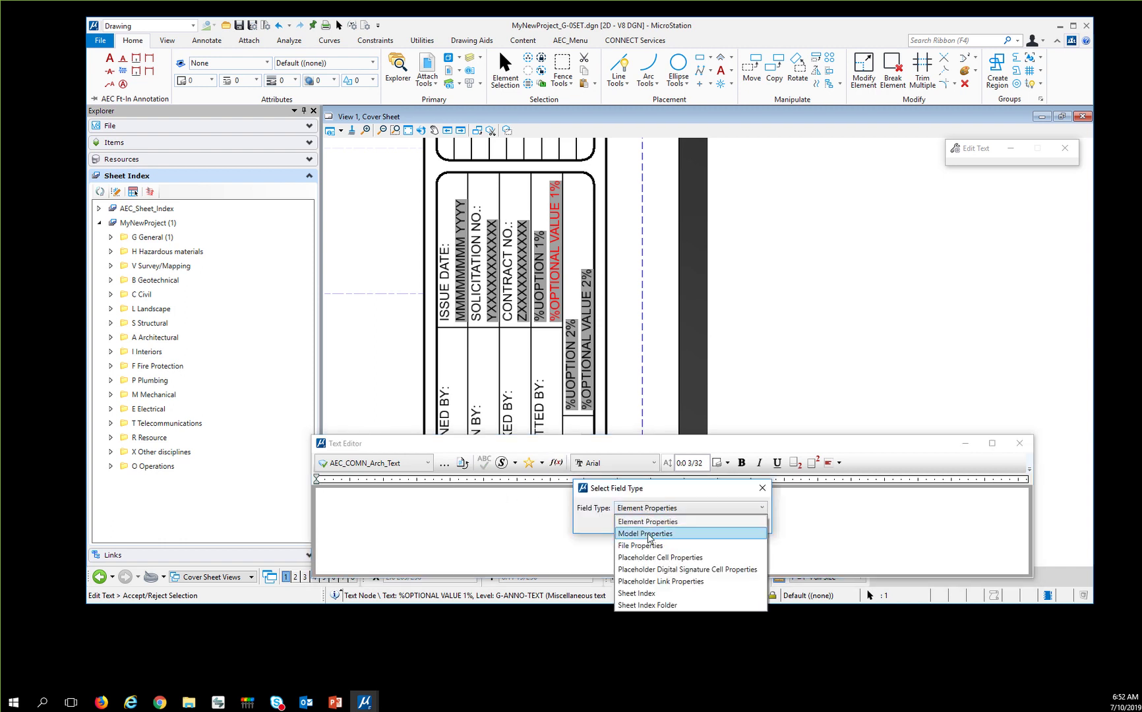
click(646, 533)
click(650, 522)
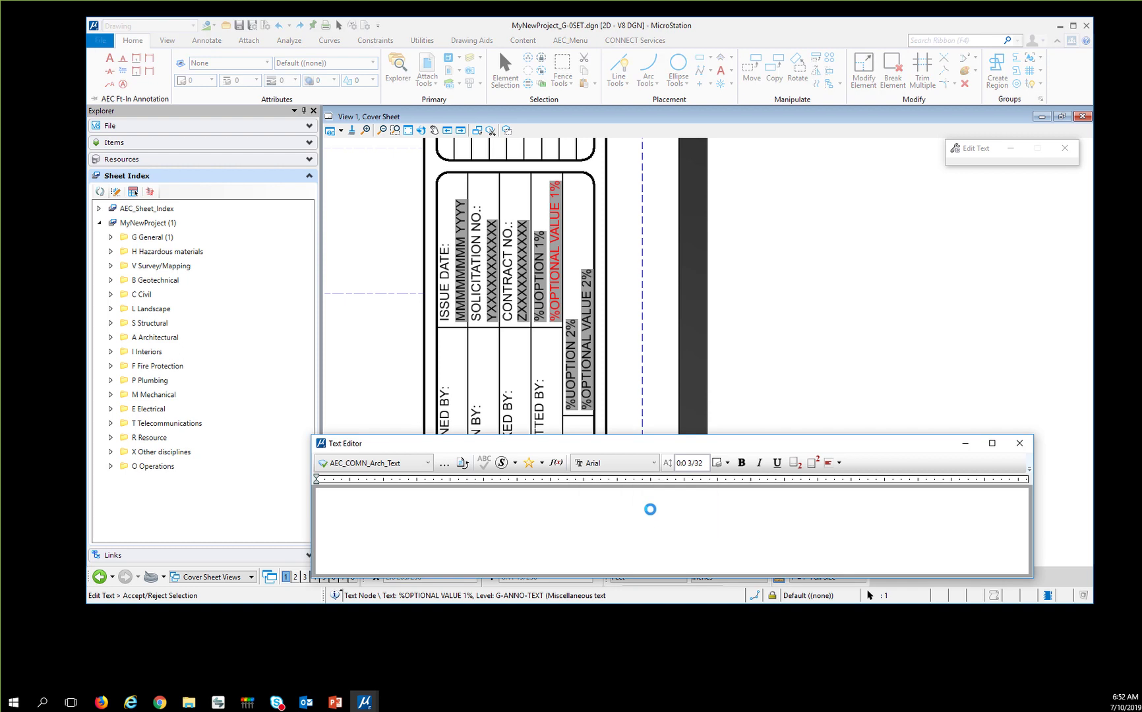
click(424, 308)
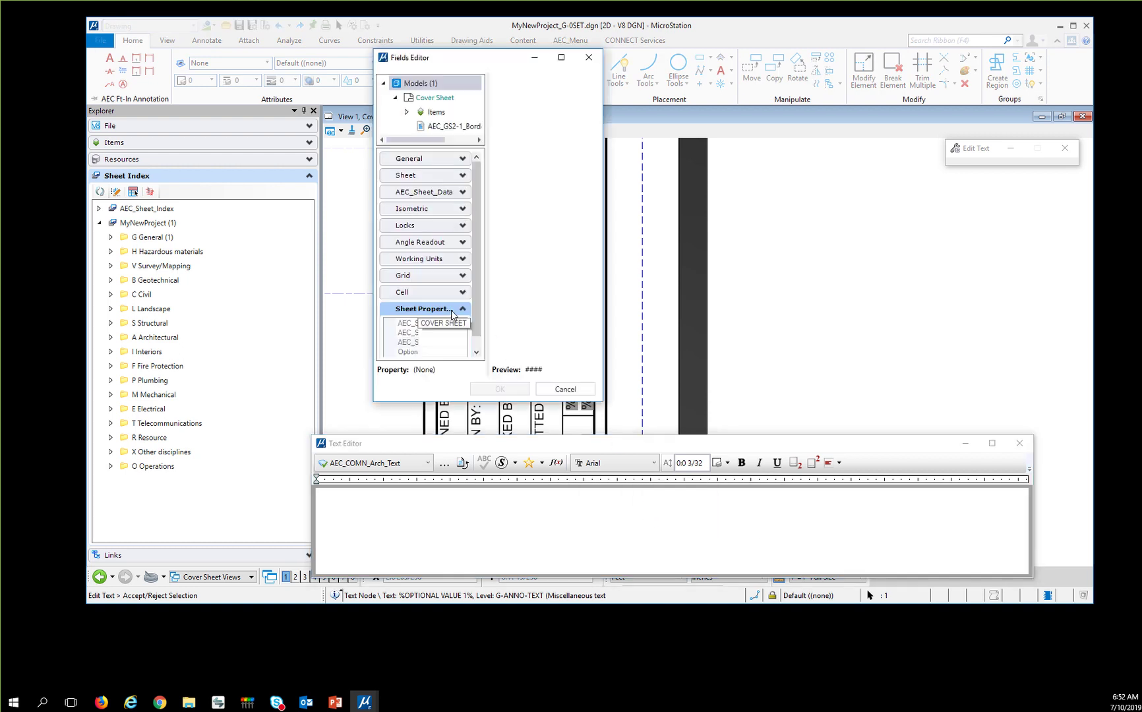
click(408, 352)
click(491, 389)
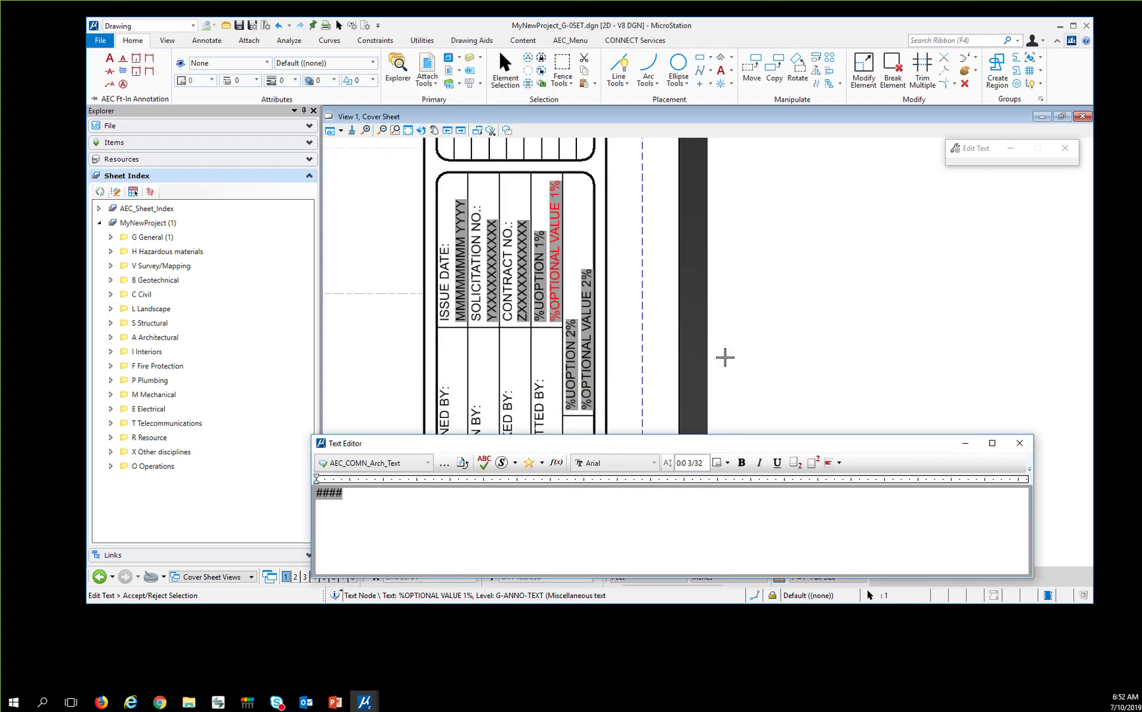
click(725, 357)
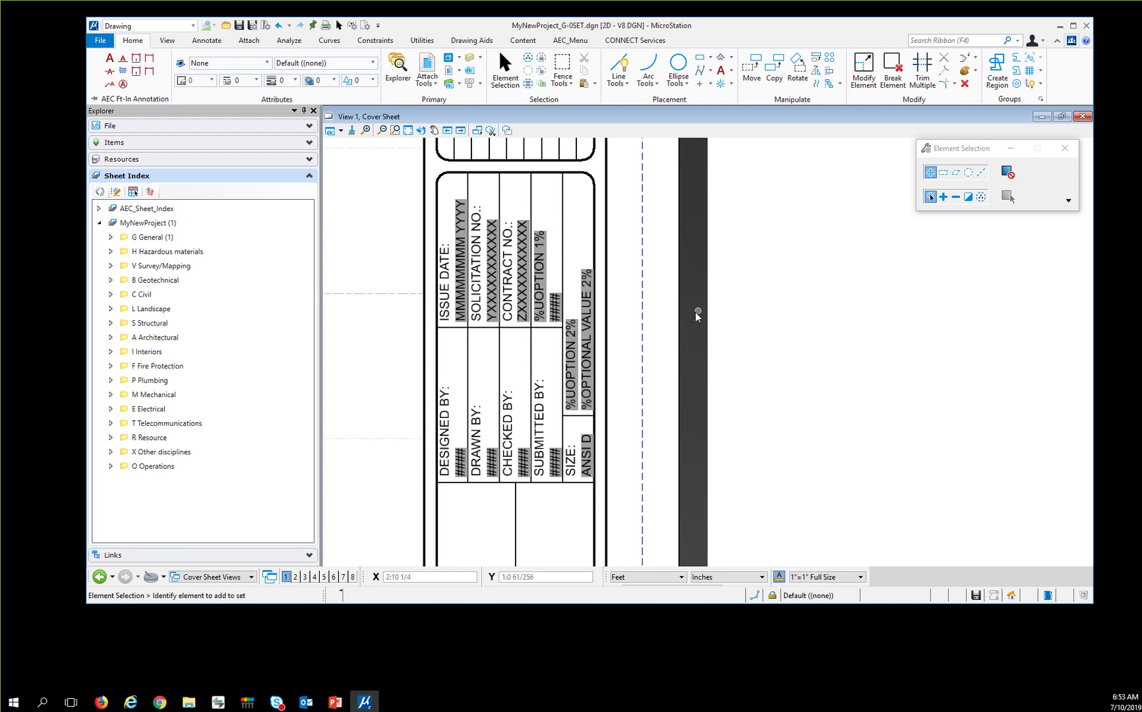
- Update all text fields on the cover sheet, including the sheet ID, and fit the whole sheet in the view
click(409, 131)
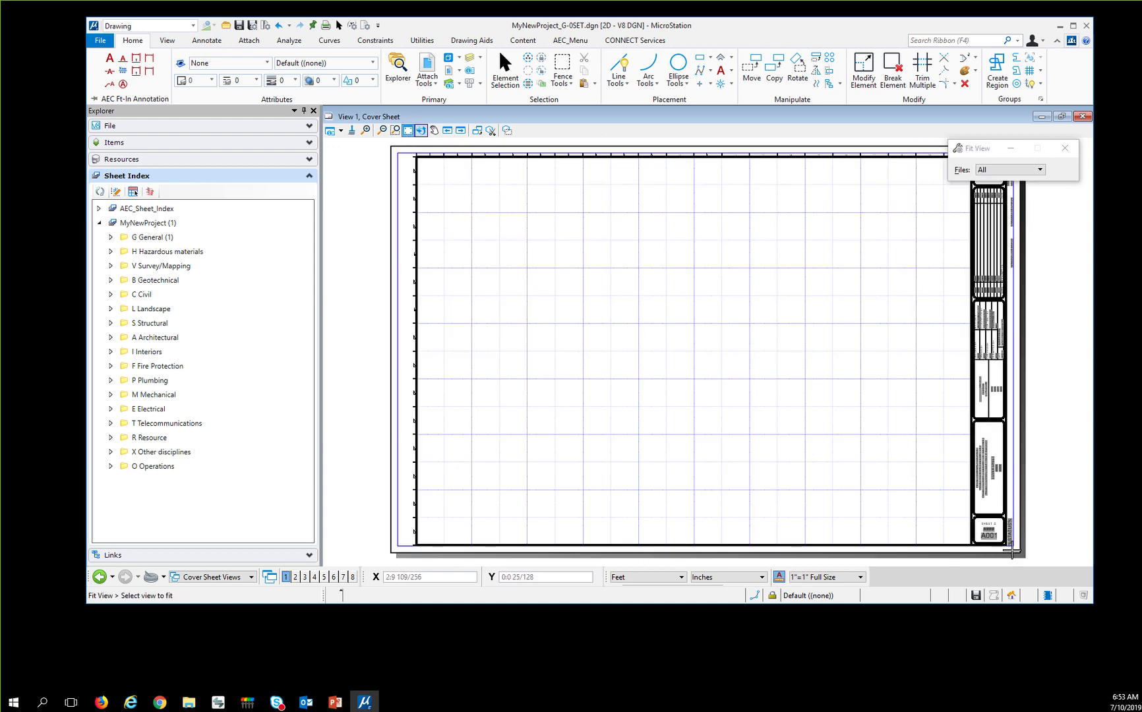
scroll(1012, 553, up, 4)
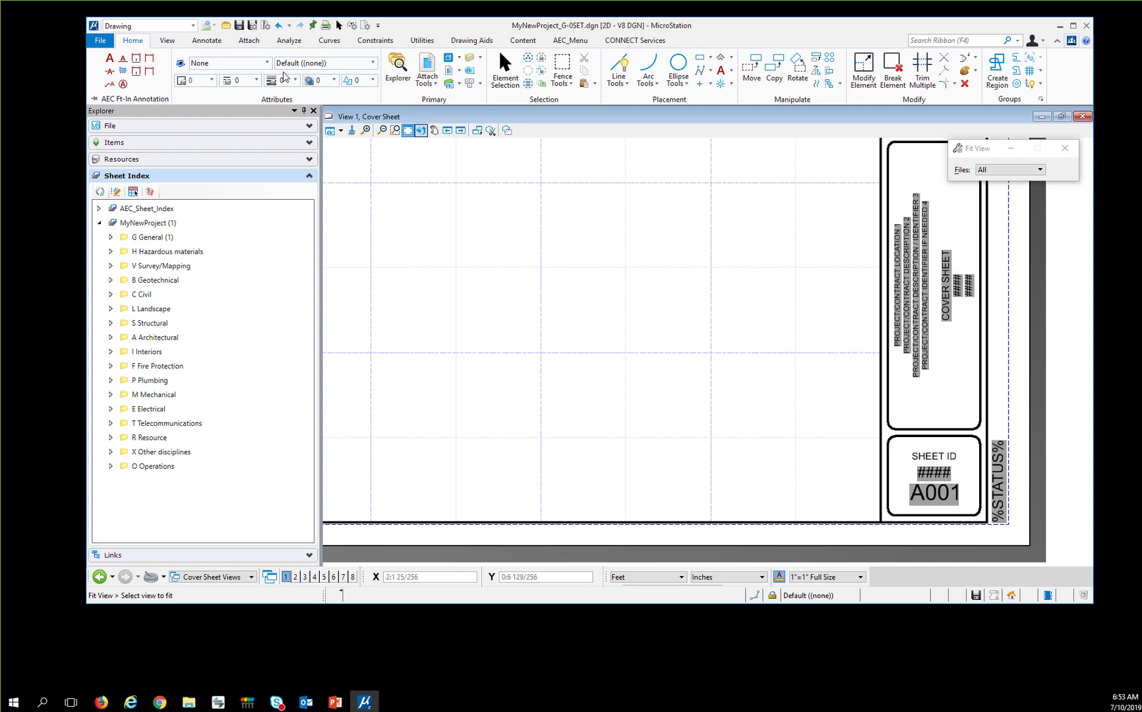
click(205, 42)
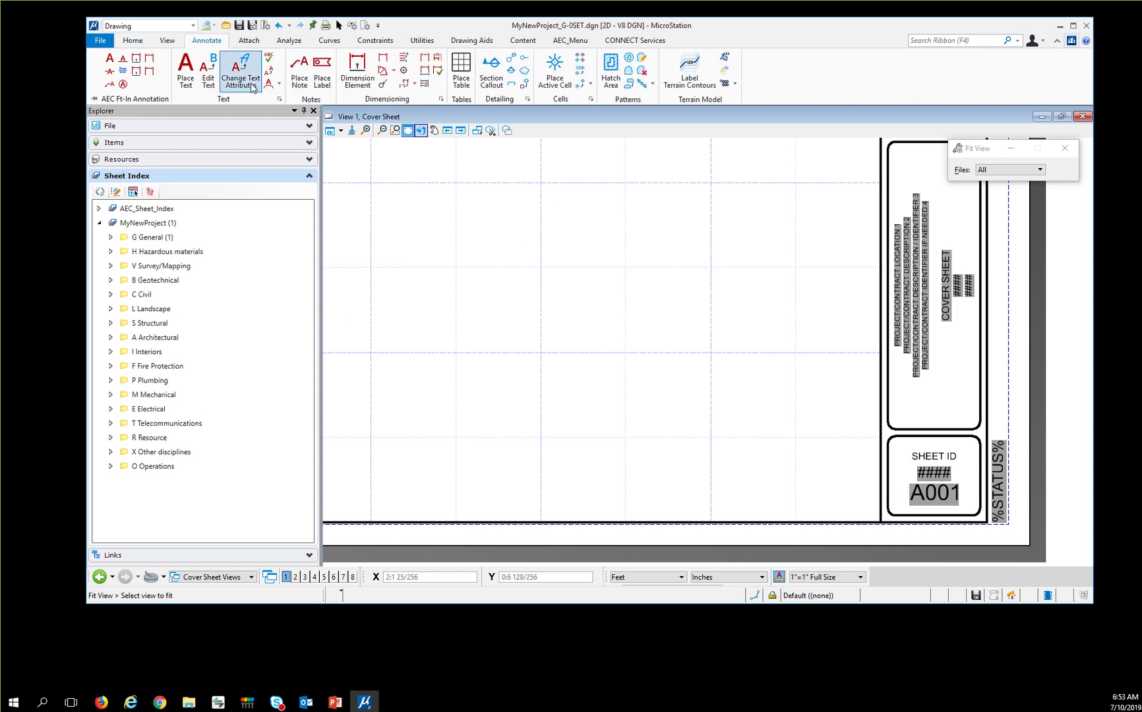
click(280, 84)
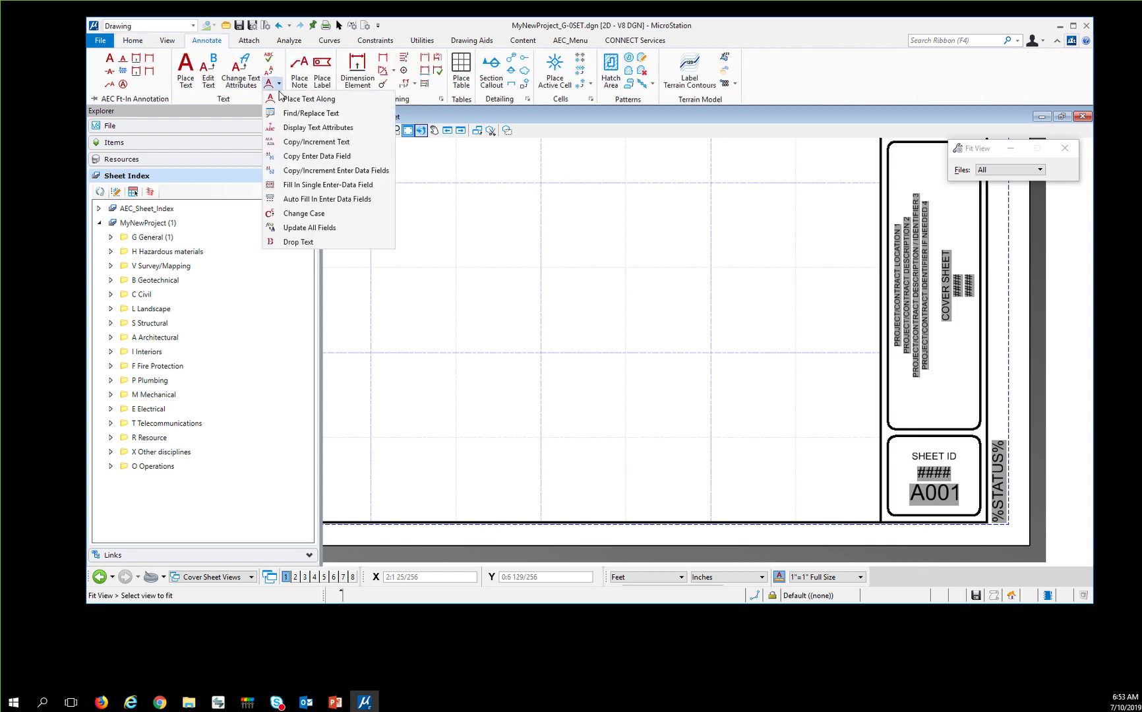
click(332, 234)
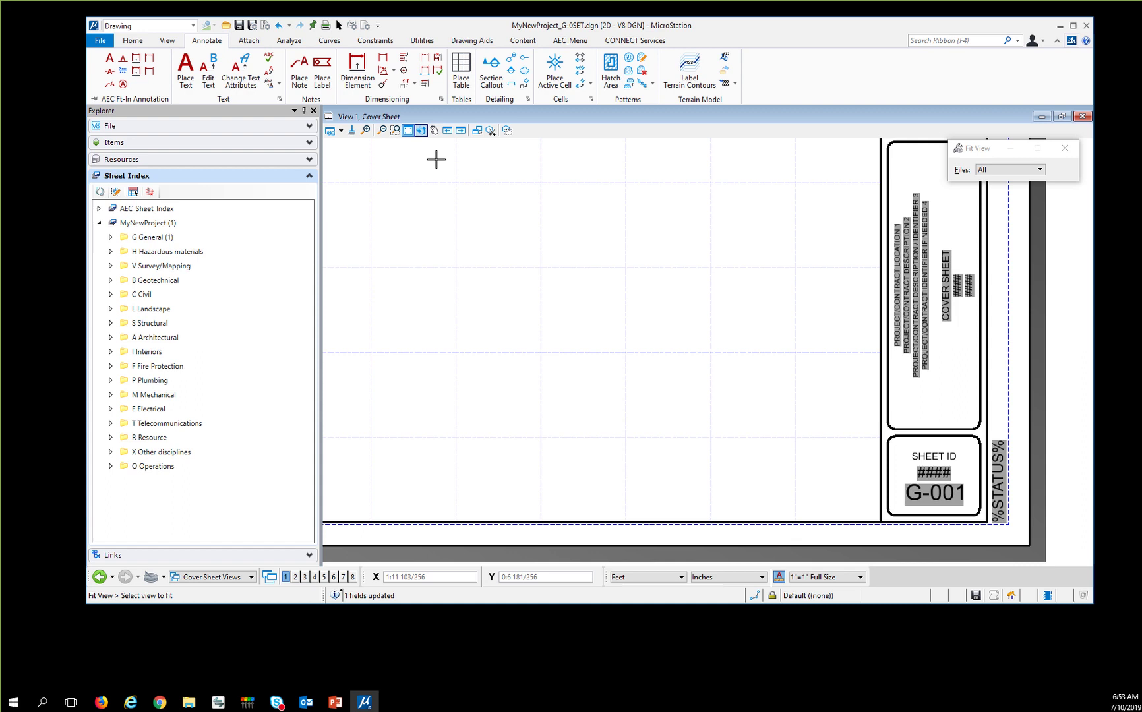
click(426, 191)
right_click(546, 263)
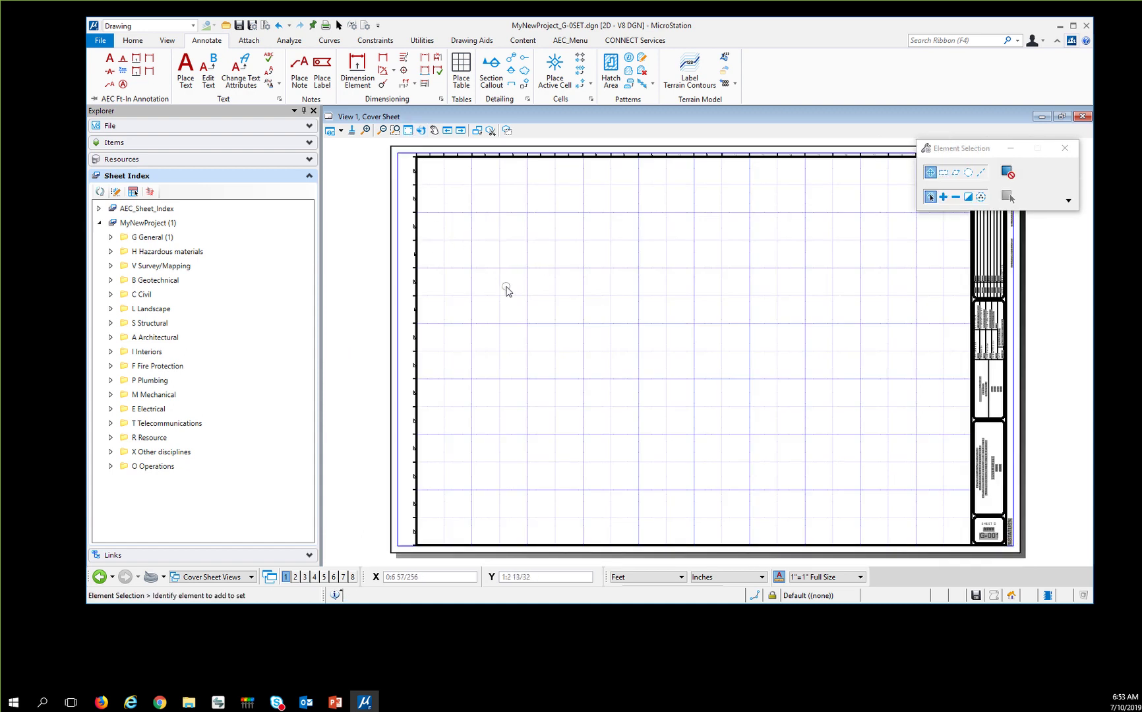
- Expand the G General folder of the MyNewProject sheet index and select G-0 General
click(112, 237)
click(146, 253)
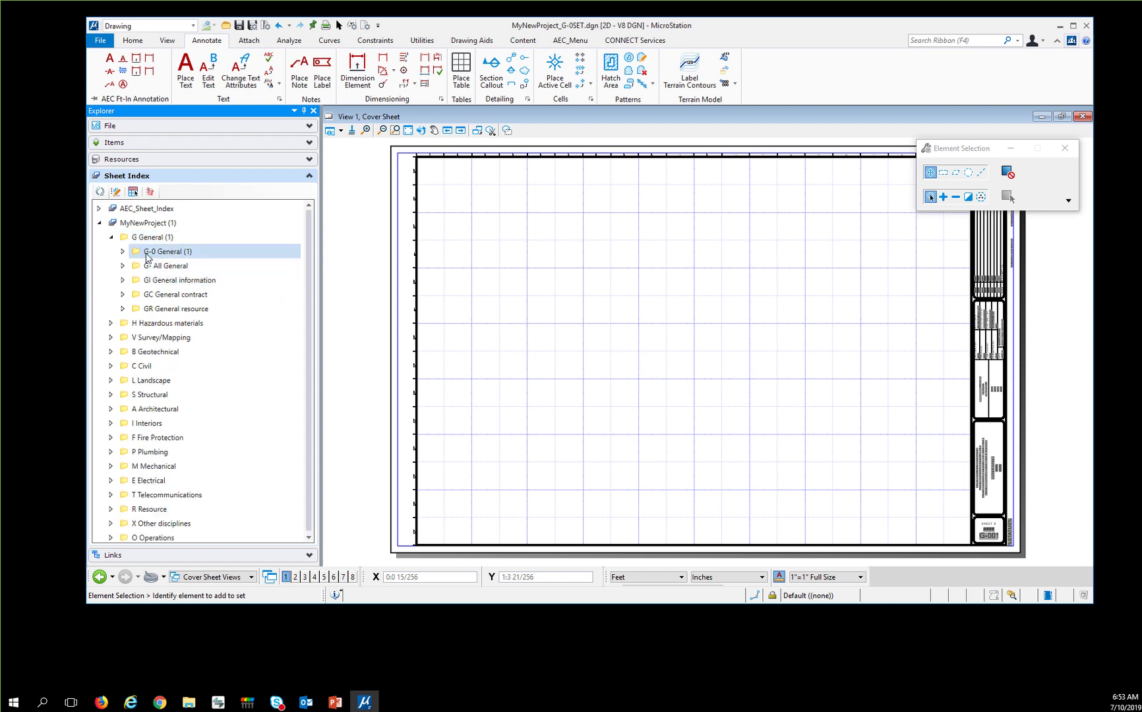